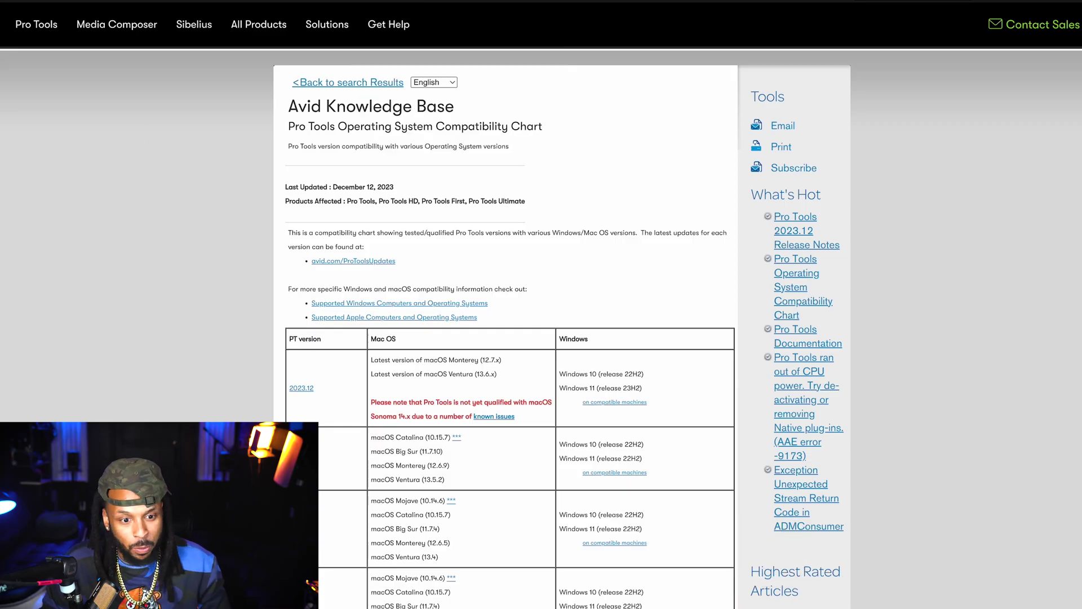
Open the Pro Tools Operating System Compatibility Chart and highlight the 2023.12 macOS support line
{"action": "key", "text": "alt+Left"}
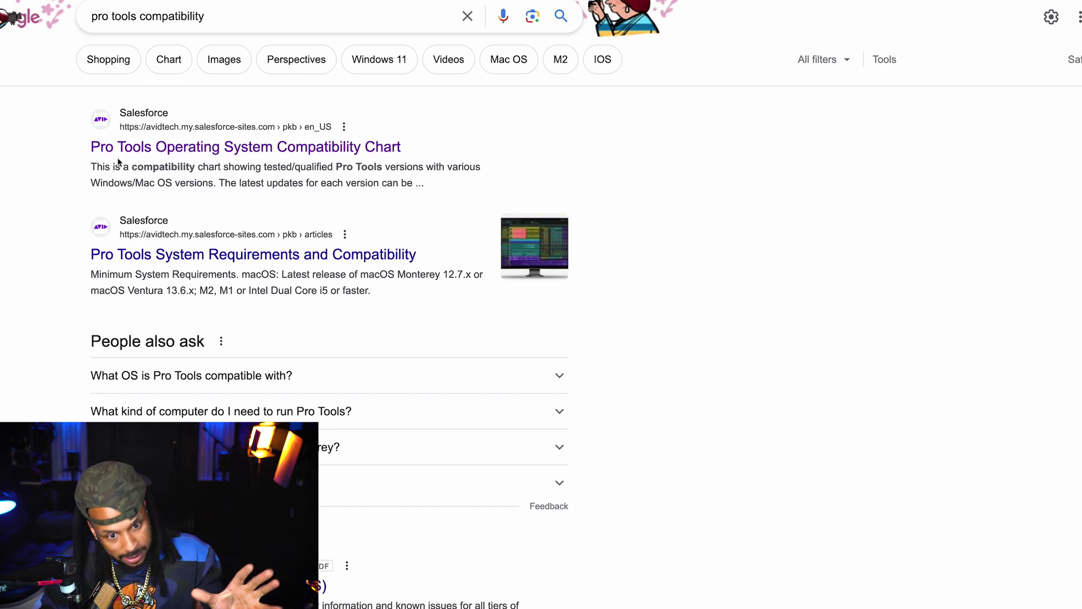
{"action": "left_click", "coordinate": [189, 150]}
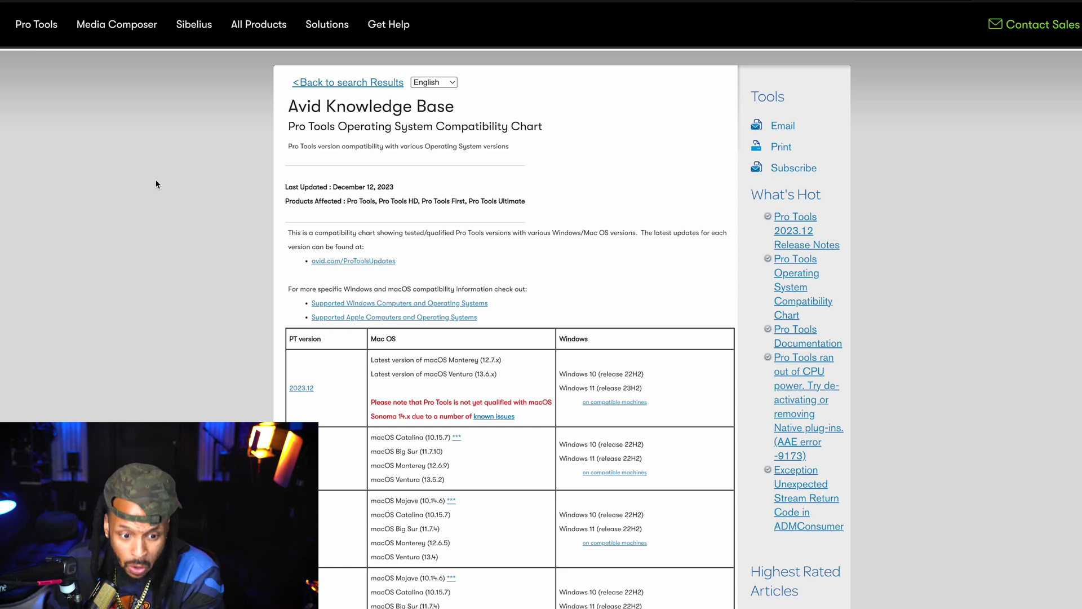
{"action": "scroll", "coordinate": [194, 206], "scroll_direction": "down", "scroll_amount": 4}
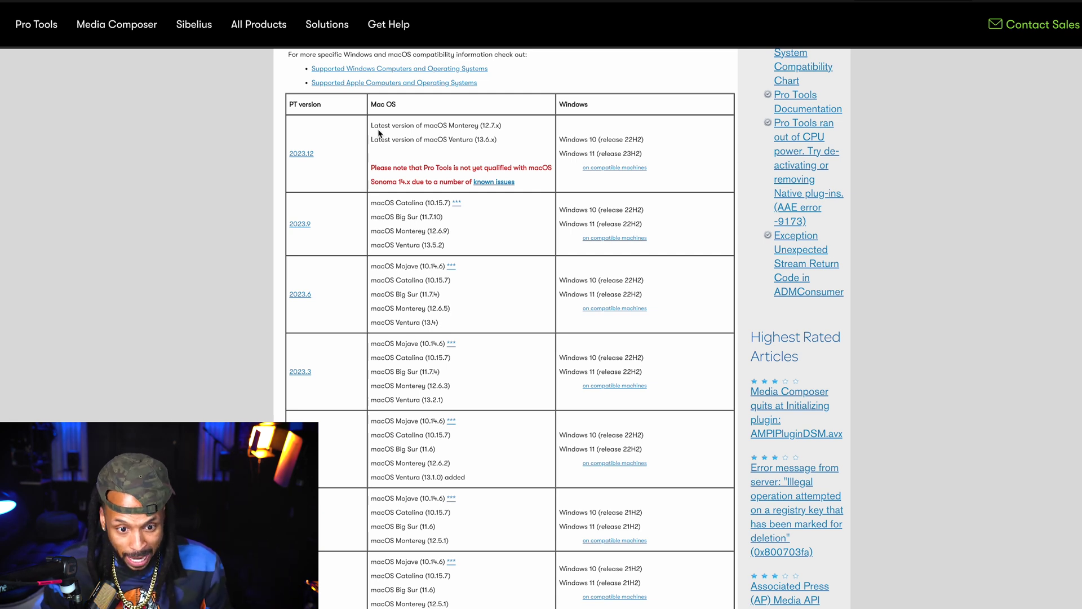
{"action": "left_click_drag", "start_coordinate": [377, 137], "coordinate": [372, 126]}
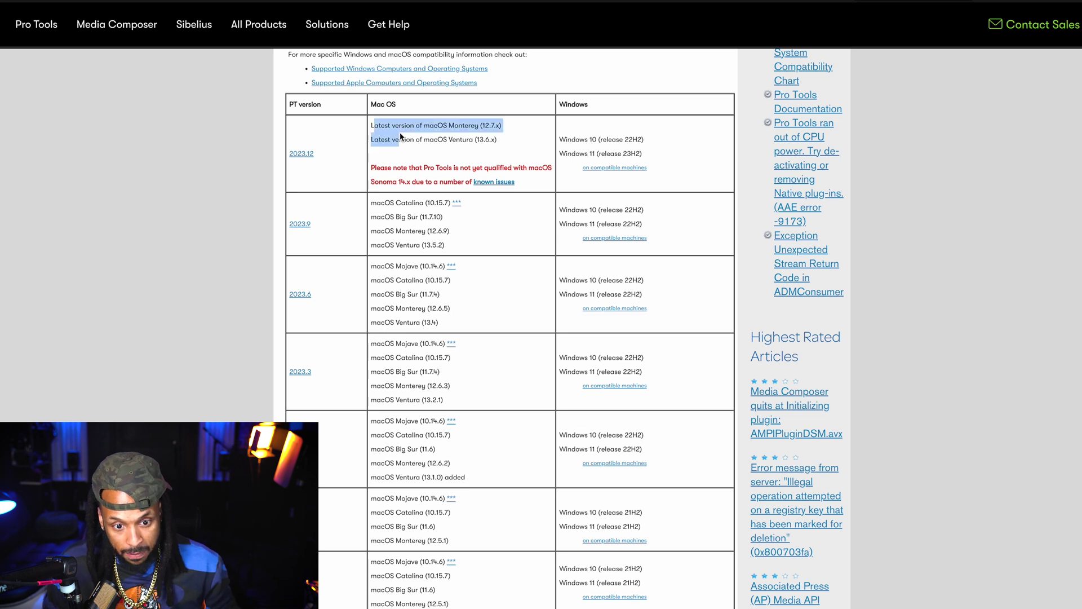
{"action": "left_click", "coordinate": [404, 135]}
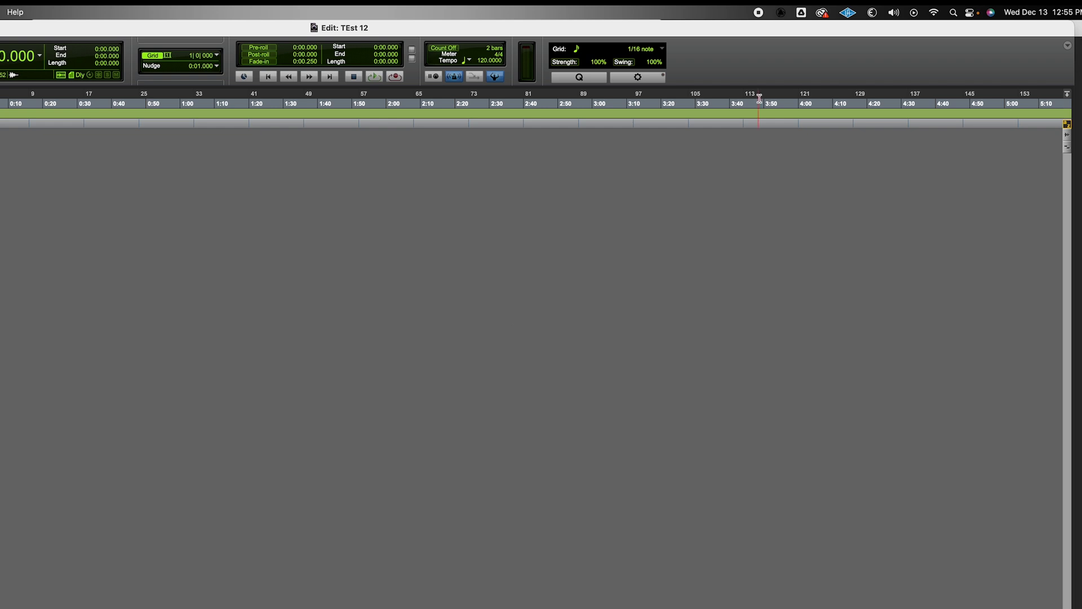
Show the Avid Link window from its menu-bar icon, then open the Pro Tools new-session Dashboard
{"action": "left_click", "coordinate": [780, 13]}
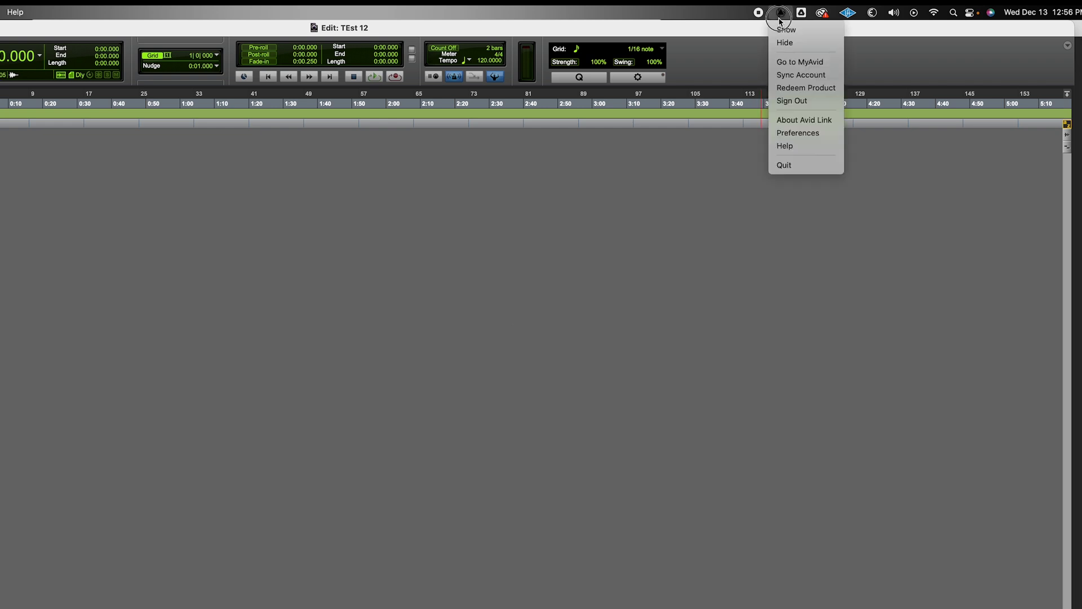
{"action": "left_click", "coordinate": [795, 33]}
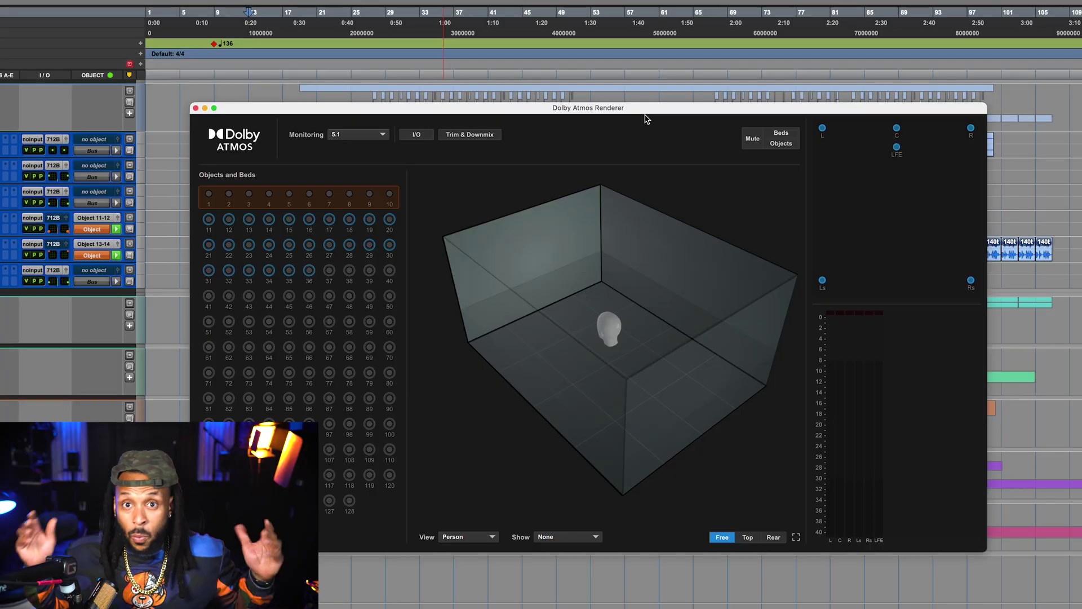
{"action": "key", "text": "super+n"}
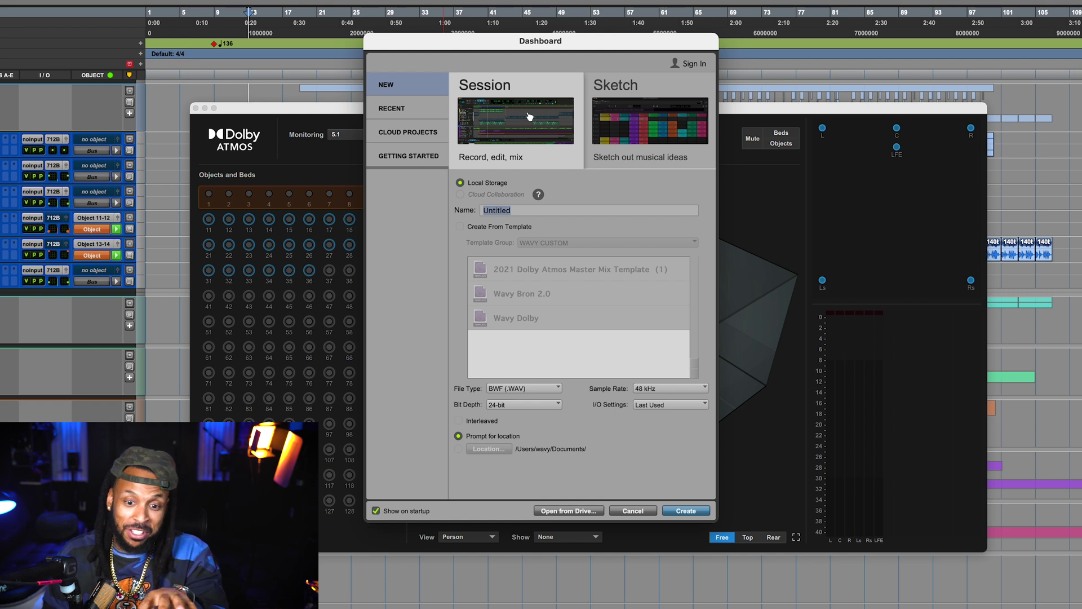
Preview the new Sketch options, then return to the new local Session options in the Dashboard
{"action": "left_click", "coordinate": [681, 108]}
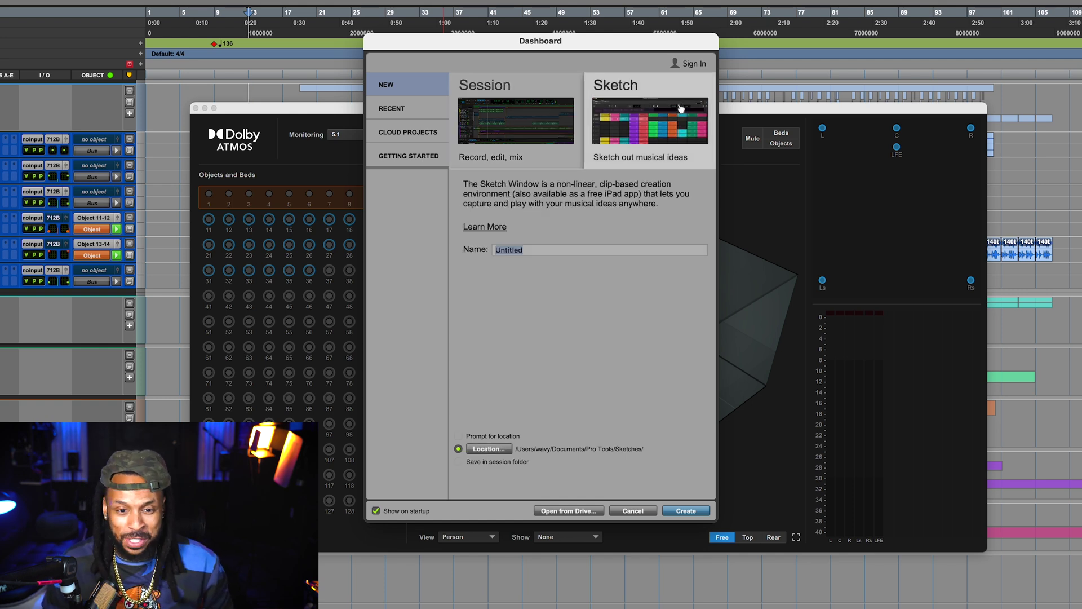
{"action": "left_click", "coordinate": [515, 113]}
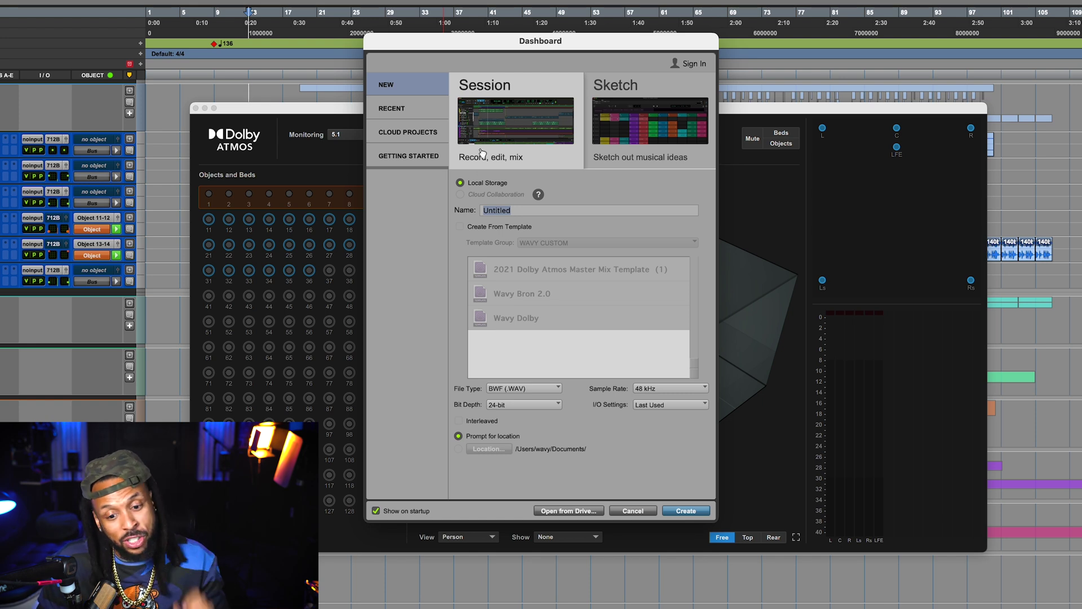
Cancel the Dashboard, move the Dolby Atmos Renderer window up, and bring Finder's Documents window forward
{"action": "left_click", "coordinate": [637, 512]}
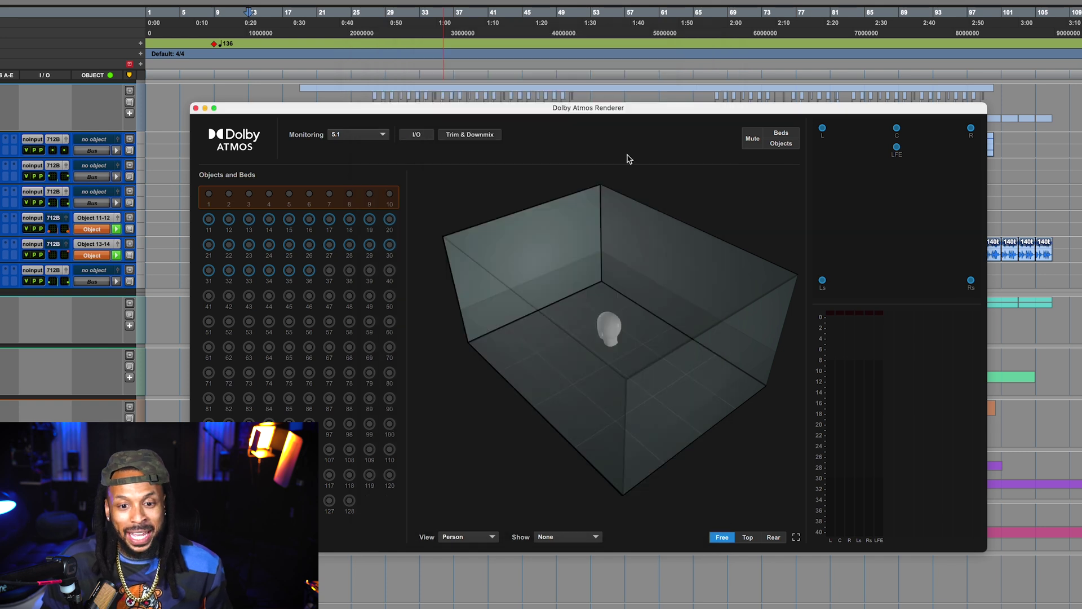
{"action": "left_click_drag", "start_coordinate": [521, 108], "coordinate": [524, 79]}
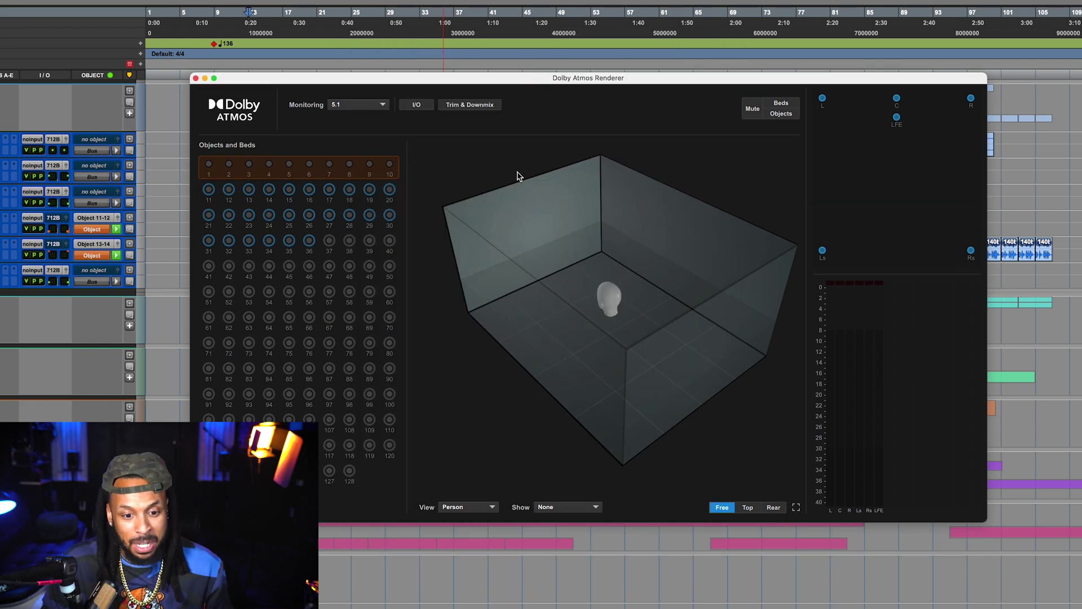
{"action": "key", "text": "super+Tab"}
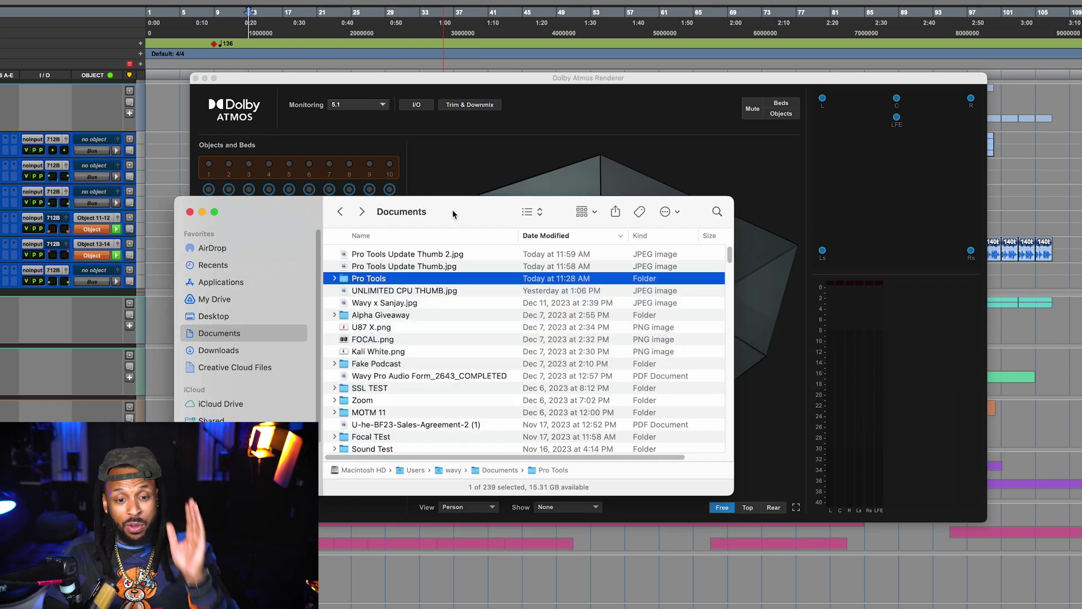
{"action": "left_click_drag", "start_coordinate": [461, 211], "coordinate": [469, 201]}
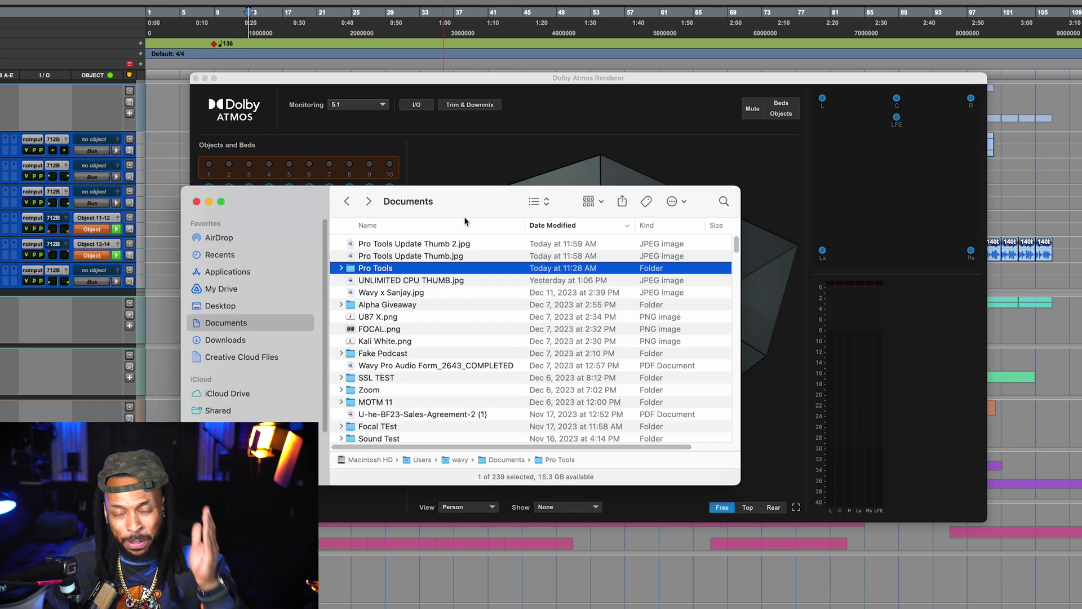
{"action": "mouse_move", "coordinate": [464, 218]}
{"action": "left_mouse_down"}
{"action": "mouse_move", "coordinate": [479, 194]}
{"action": "mouse_move", "coordinate": [481, 205]}
{"action": "left_mouse_up"}
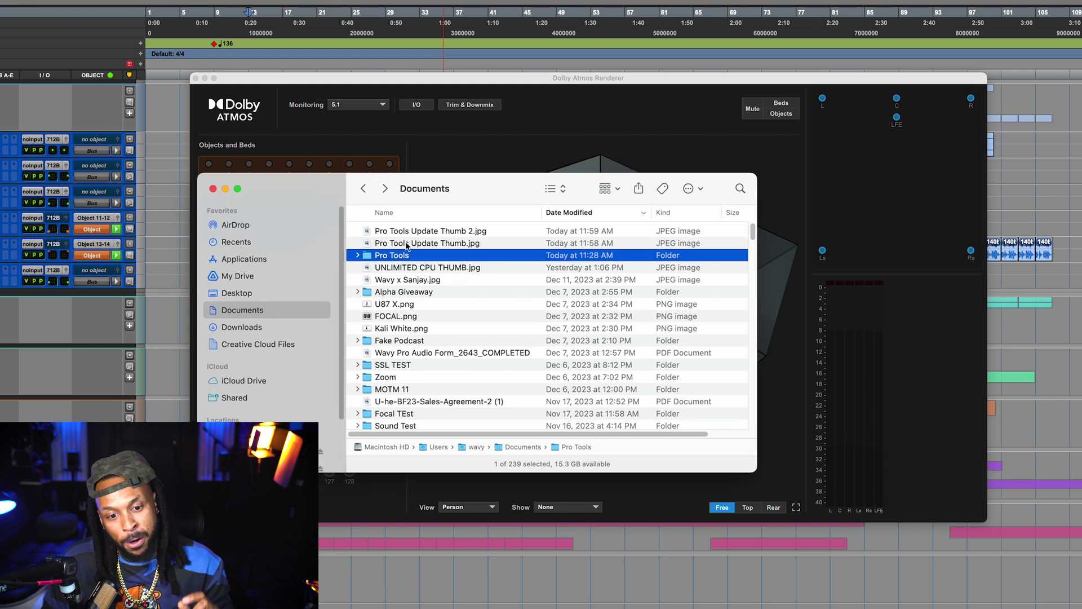
Browse Pro Tools > Demo Sessions, expand and collapse Stratosphere Dolby Atmos Demo, and return to the Renderer
{"action": "double_click", "coordinate": [376, 257]}
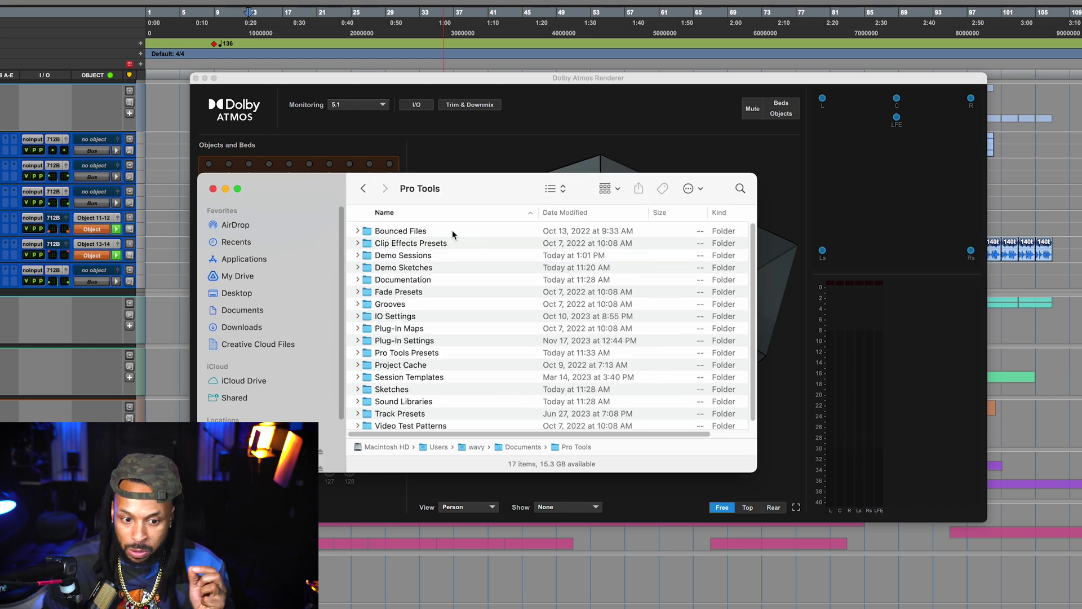
{"action": "double_click", "coordinate": [387, 255]}
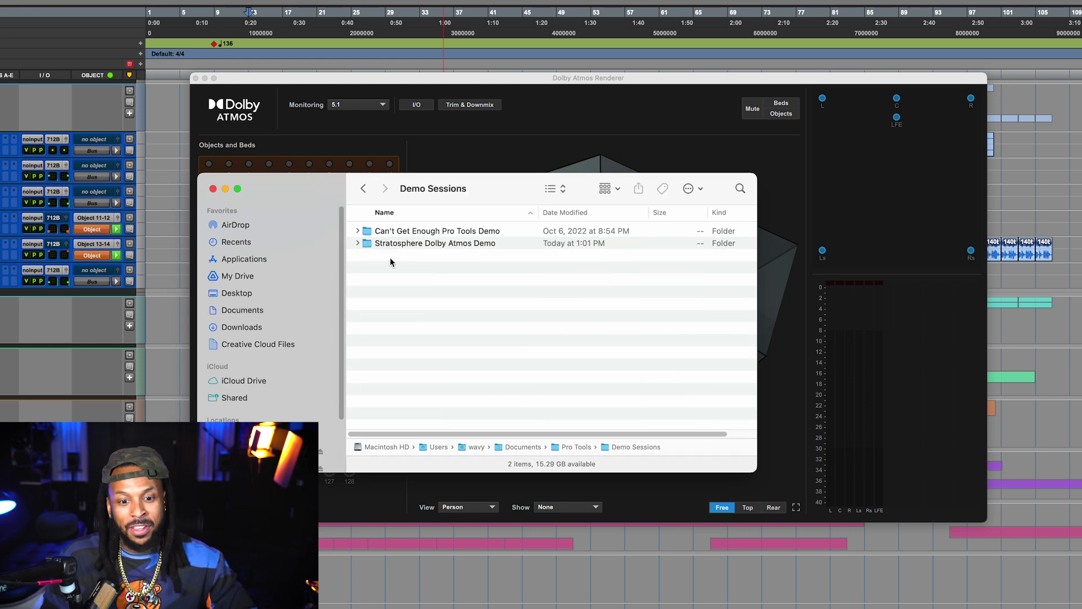
{"action": "left_click", "coordinate": [402, 235]}
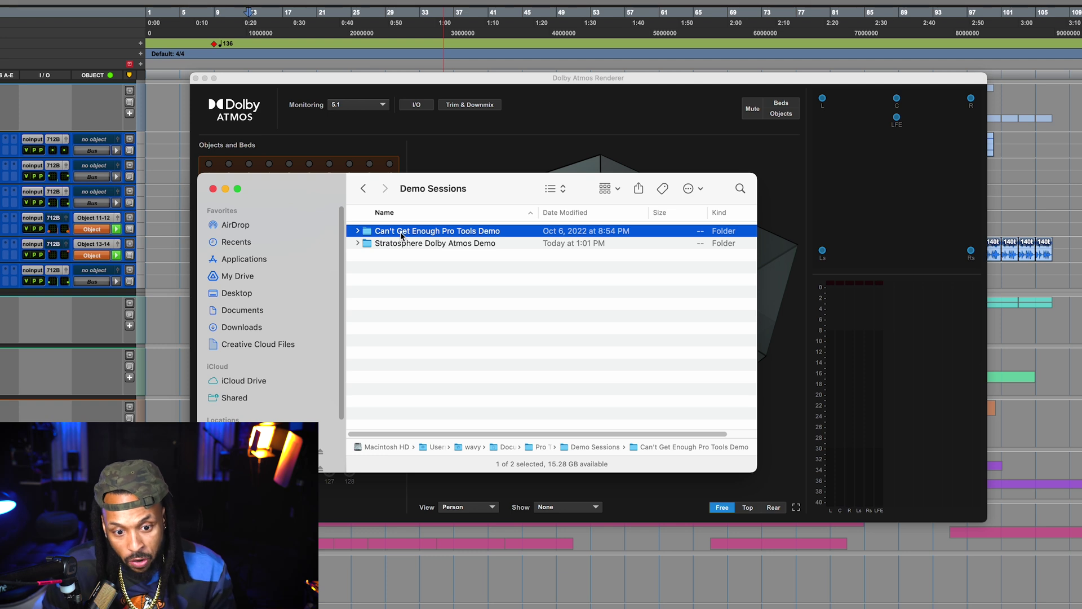
{"action": "left_click", "coordinate": [386, 244]}
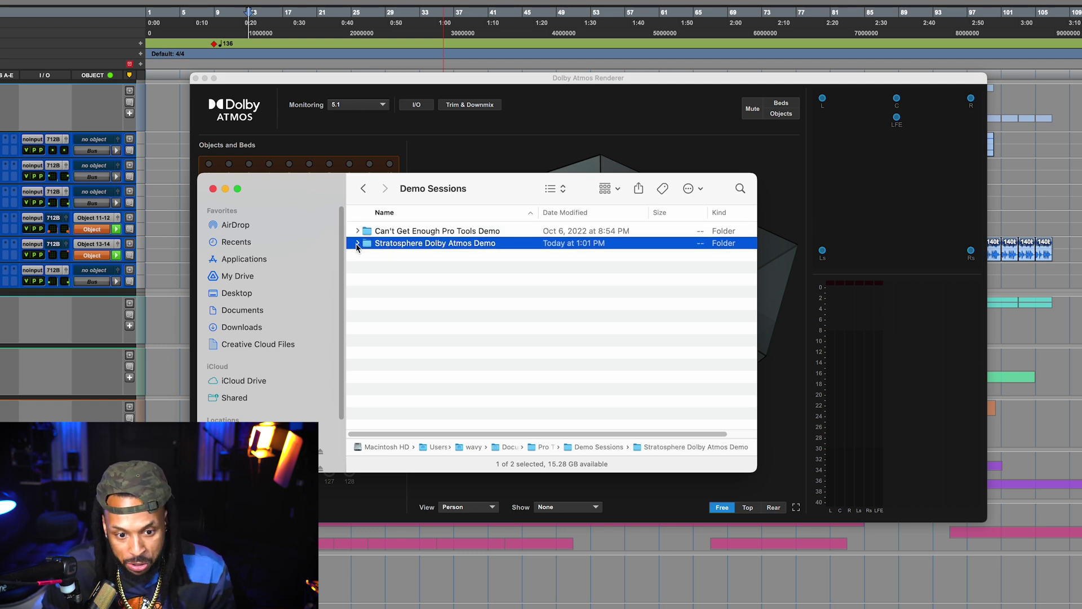
{"action": "left_click", "coordinate": [357, 243]}
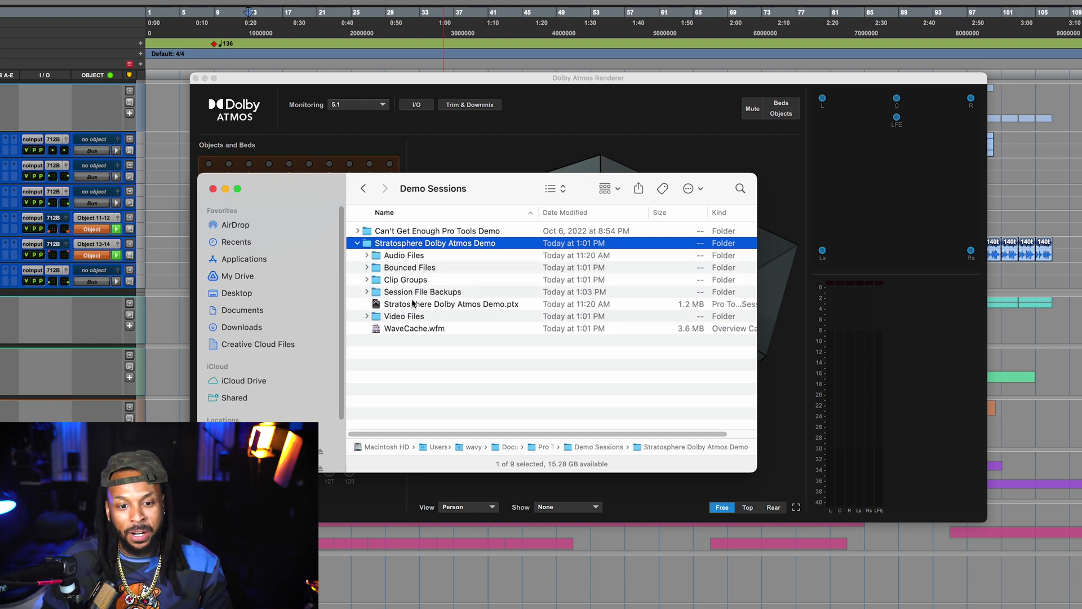
{"action": "left_click", "coordinate": [358, 243]}
{"action": "left_click", "coordinate": [408, 139]}
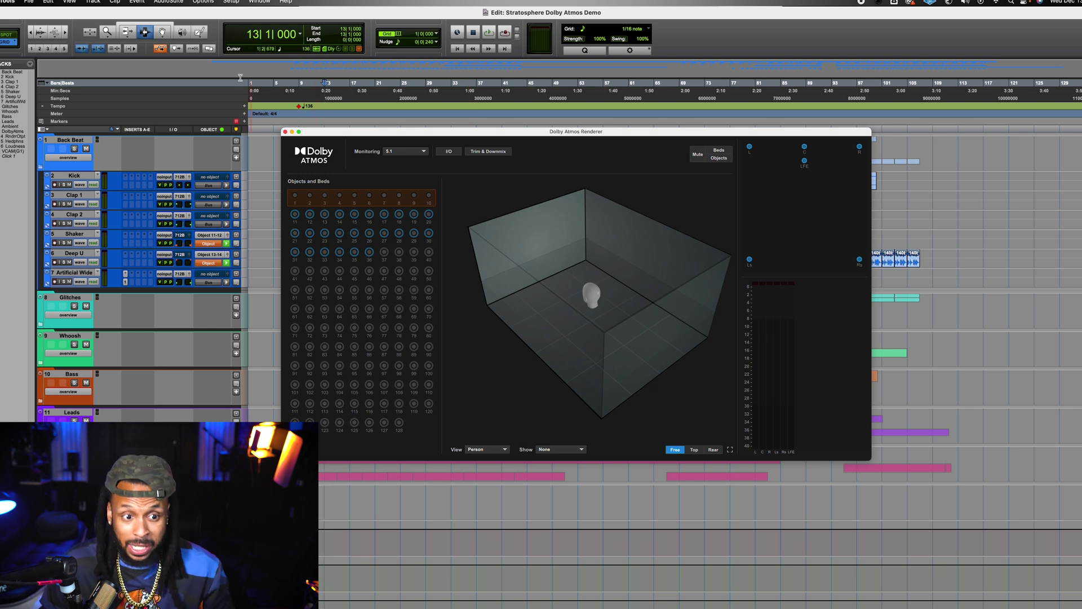
In Setup > I/O's Dolby Atmos settings, keep Internal Renderer selected and close I/O Setup
{"action": "left_click", "coordinate": [230, 1]}
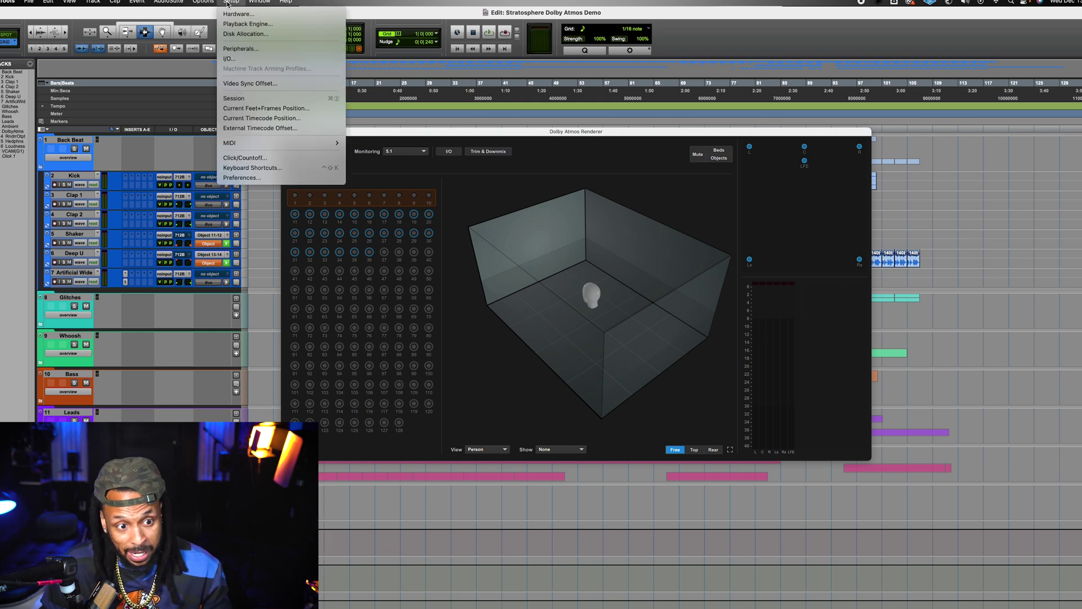
{"action": "left_click", "coordinate": [245, 59]}
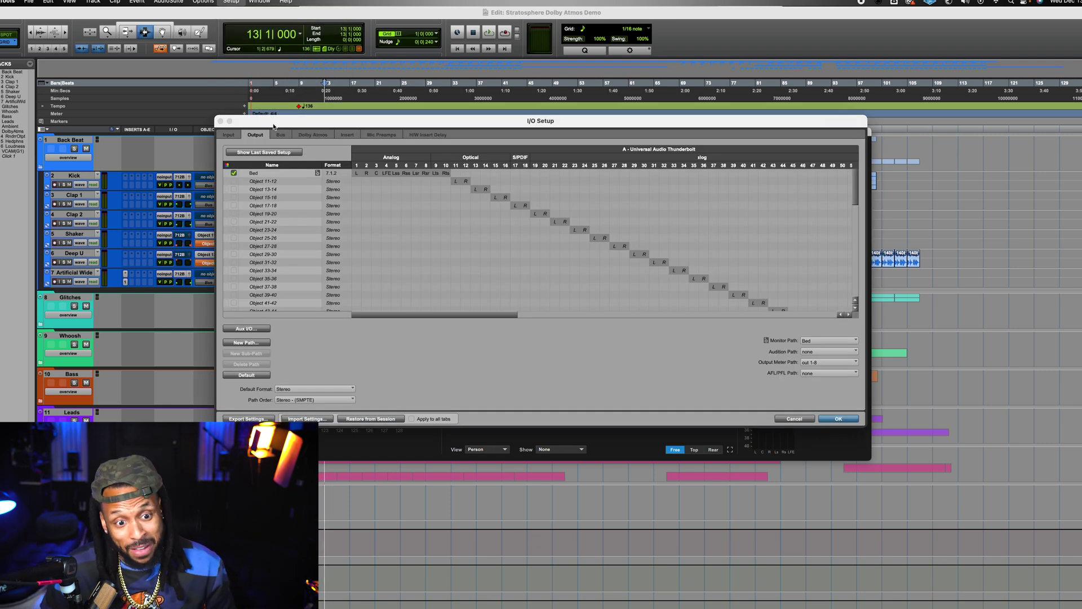
{"action": "left_click", "coordinate": [311, 135]}
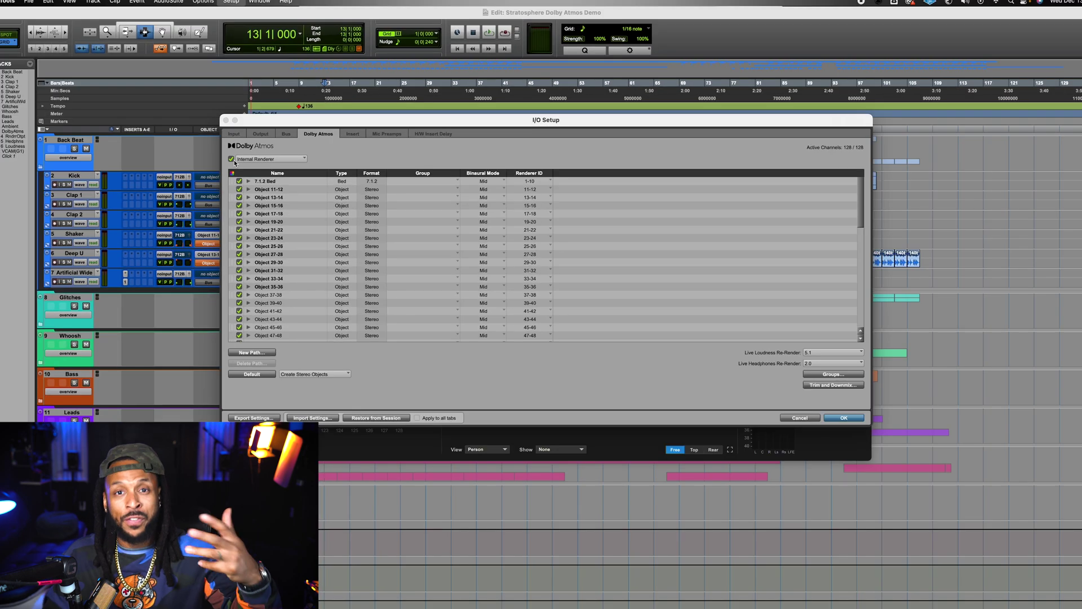
{"action": "left_click", "coordinate": [231, 159]}
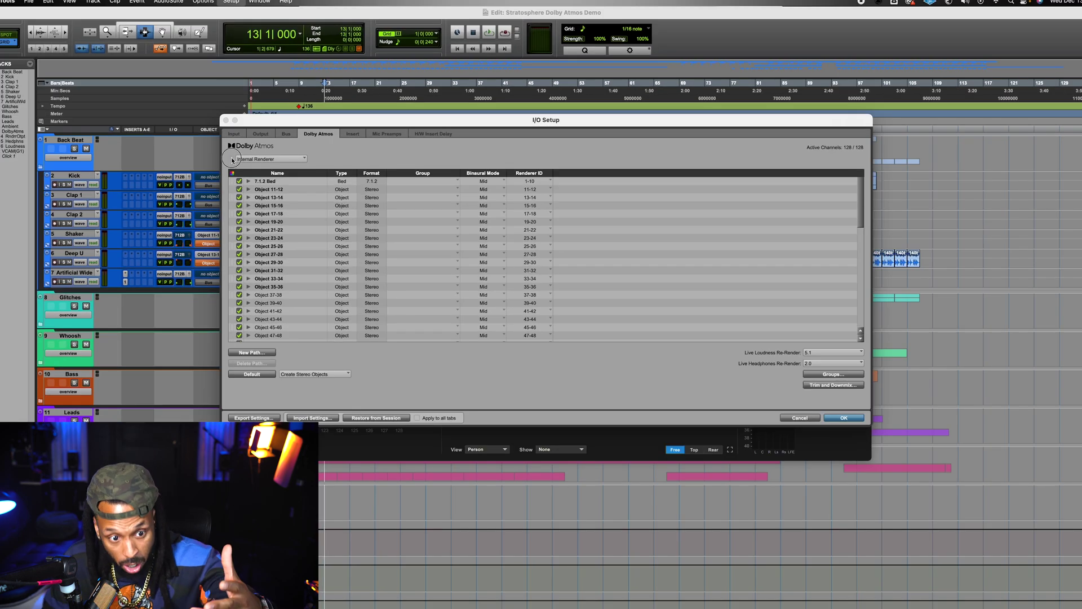
{"action": "left_click", "coordinate": [232, 159]}
{"action": "left_click", "coordinate": [269, 158]}
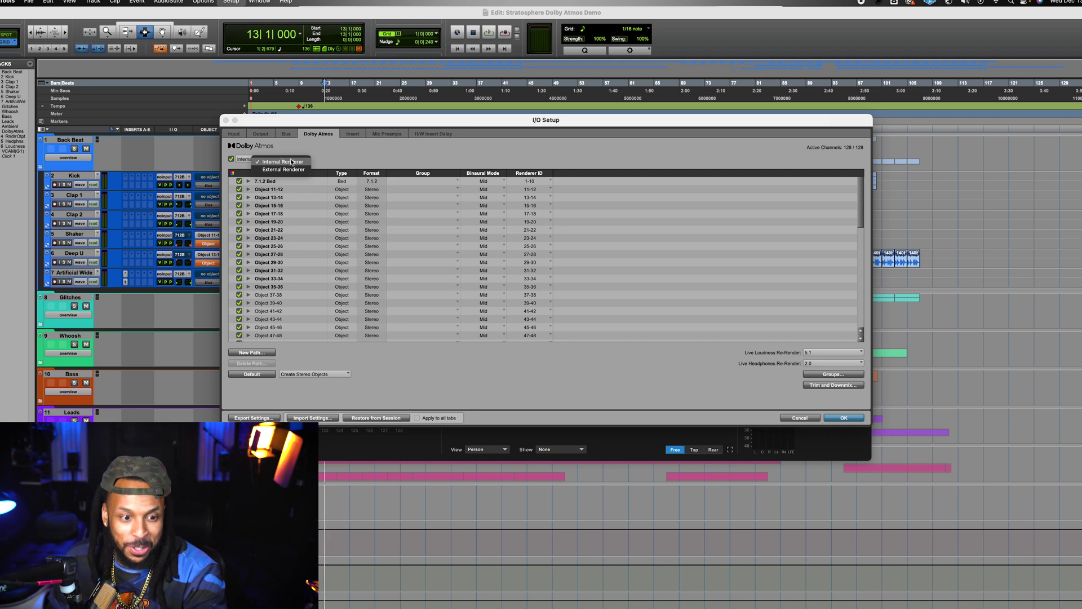
{"action": "left_click", "coordinate": [374, 156]}
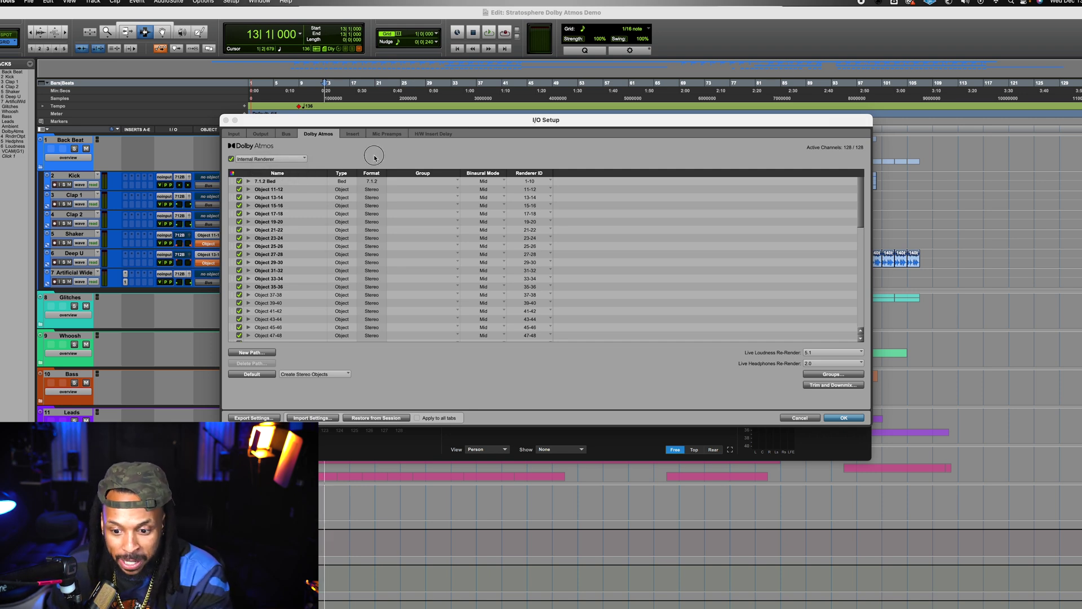
{"action": "key", "text": "Return"}
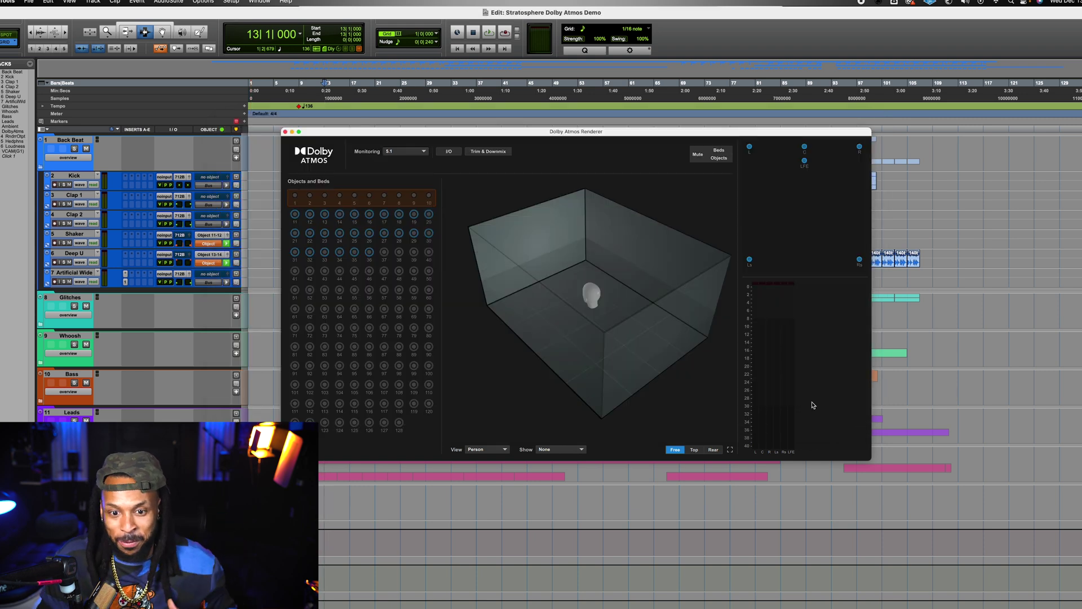
Bring the Dolby Atmos Renderer window forward and move it up to reveal more clips
{"action": "left_click_drag", "start_coordinate": [631, 134], "coordinate": [629, 135]}
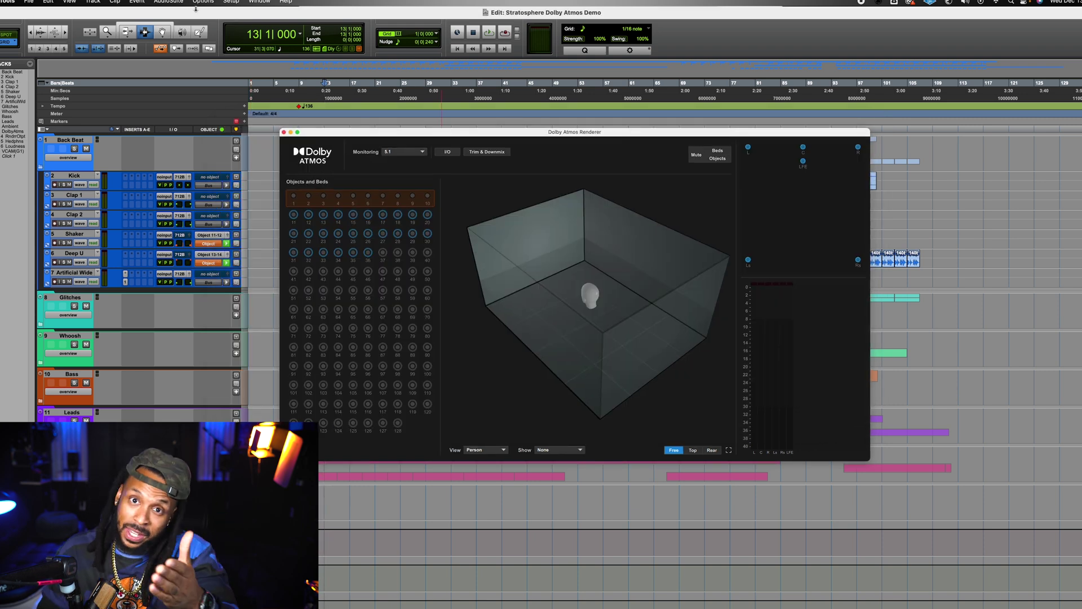
{"action": "left_click", "coordinate": [264, 4]}
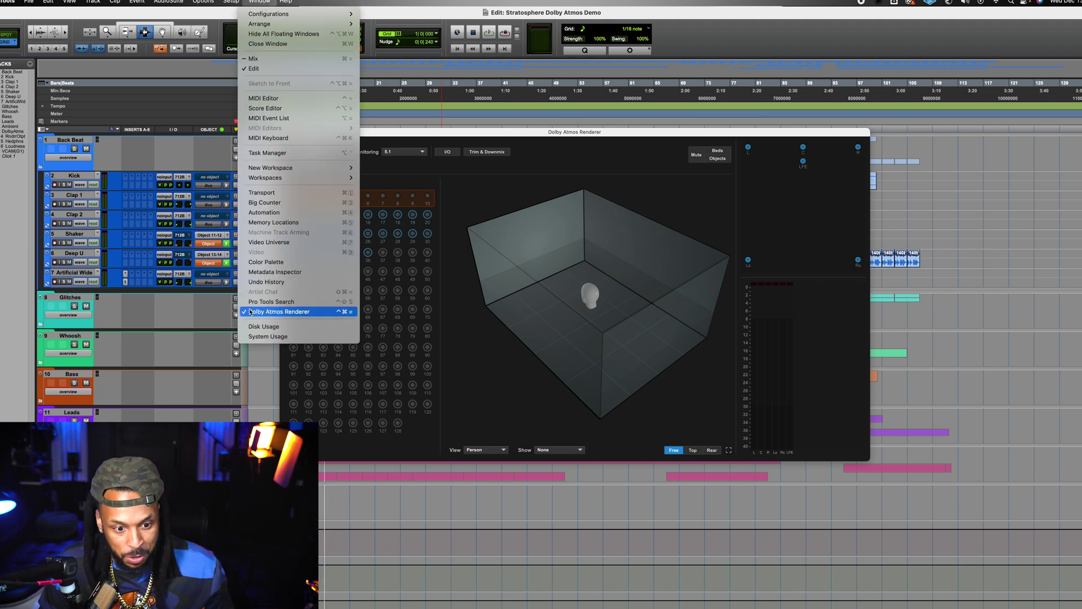
{"action": "left_click", "coordinate": [343, 316]}
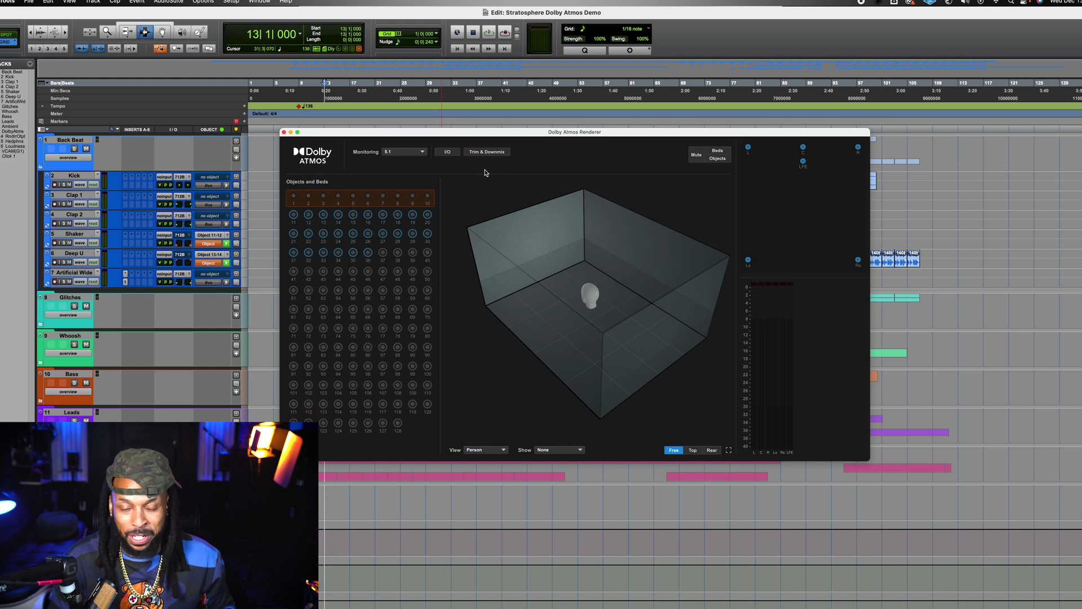
{"action": "key", "text": "super+equal"}
{"action": "key", "text": "super+equal"}
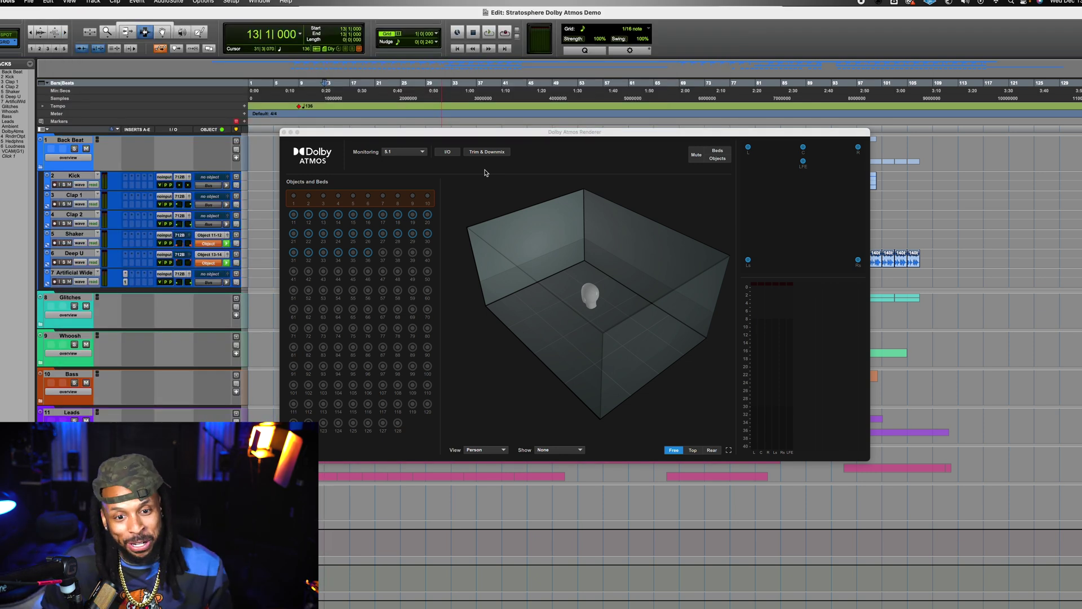
{"action": "left_click_drag", "start_coordinate": [512, 134], "coordinate": [496, 116]}
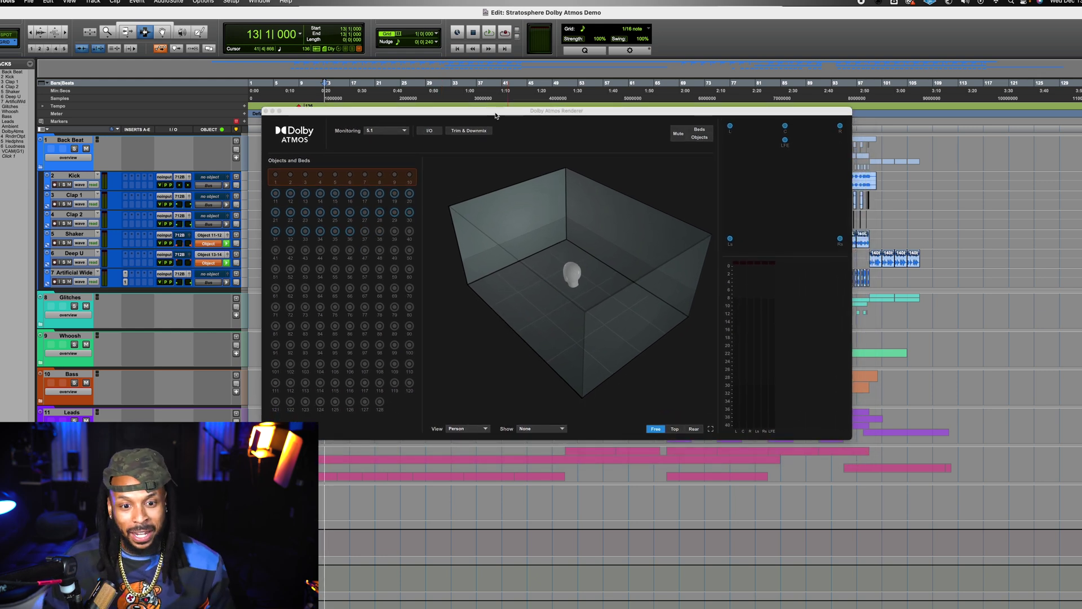
Play the Stratosphere session while rotating the Renderer's 3D room view, then stop playback
{"action": "key", "text": "space"}
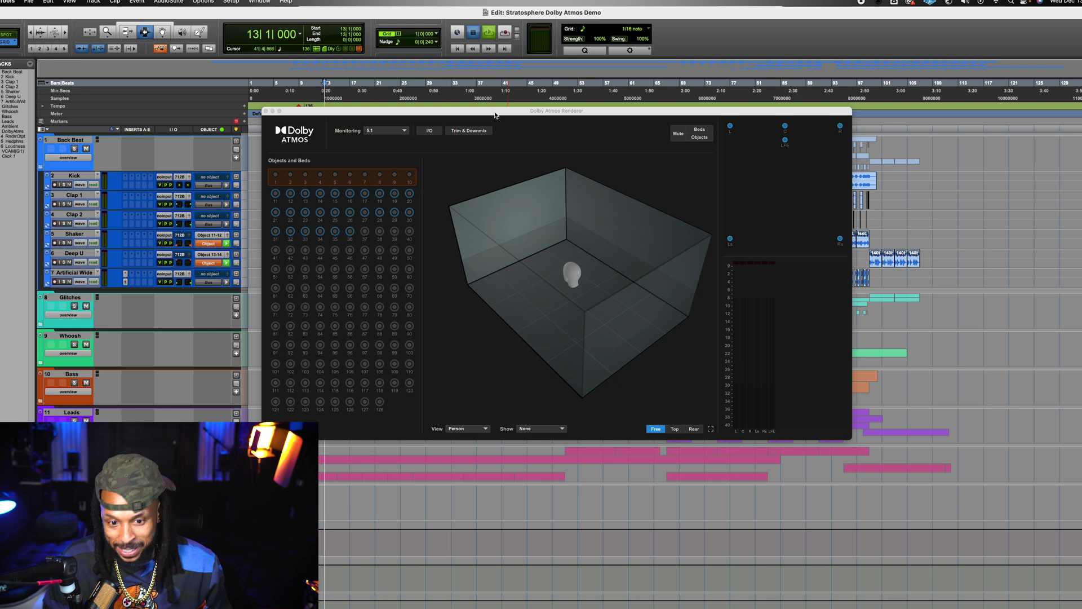
{"action": "left_click_drag", "start_coordinate": [606, 301], "coordinate": [552, 312]}
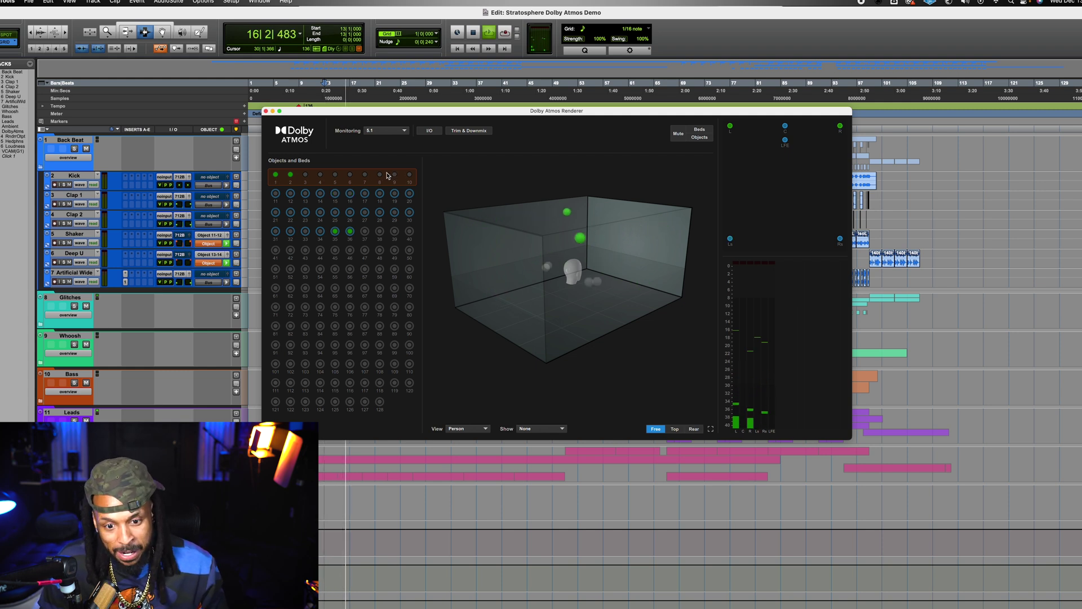
{"action": "left_click_drag", "start_coordinate": [552, 276], "coordinate": [596, 256]}
{"action": "key", "text": "space"}
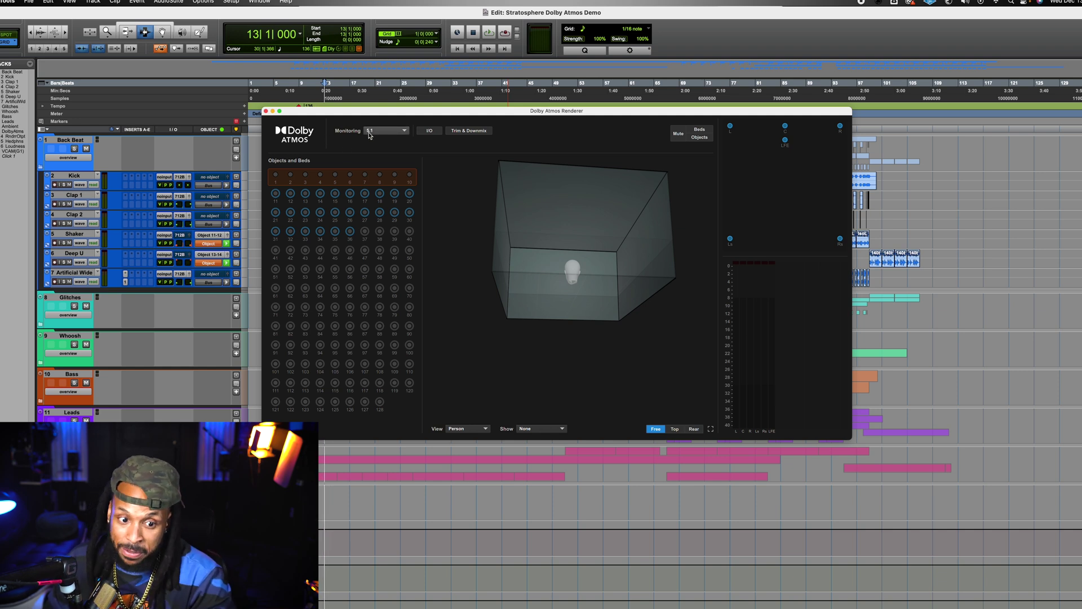
Set the Renderer's Monitoring to Binaural and accept the headphone re-render notice
{"action": "left_click", "coordinate": [370, 134]}
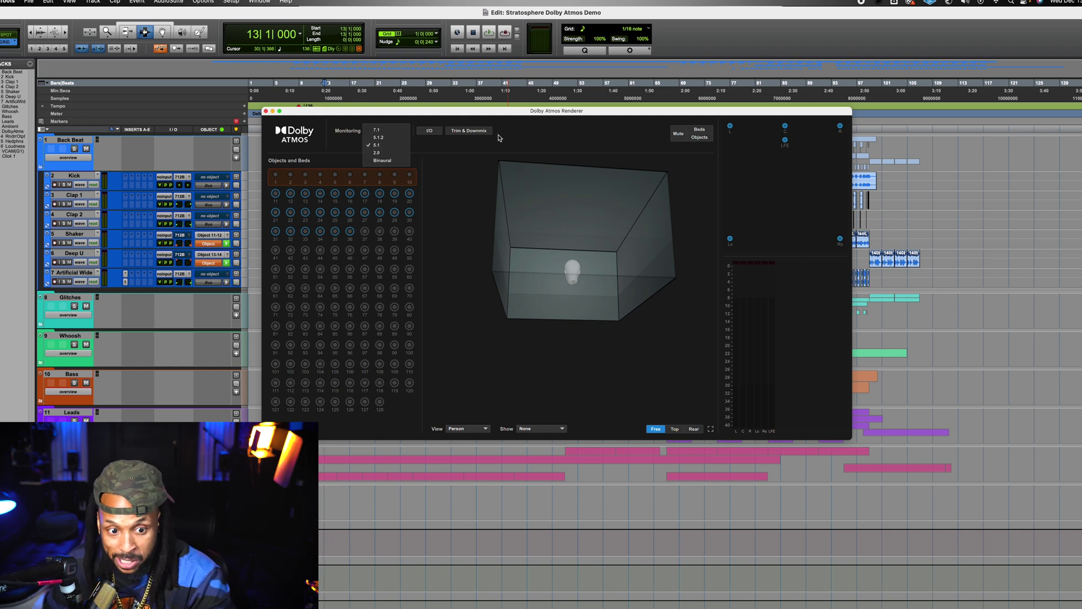
{"action": "left_click", "coordinate": [399, 163]}
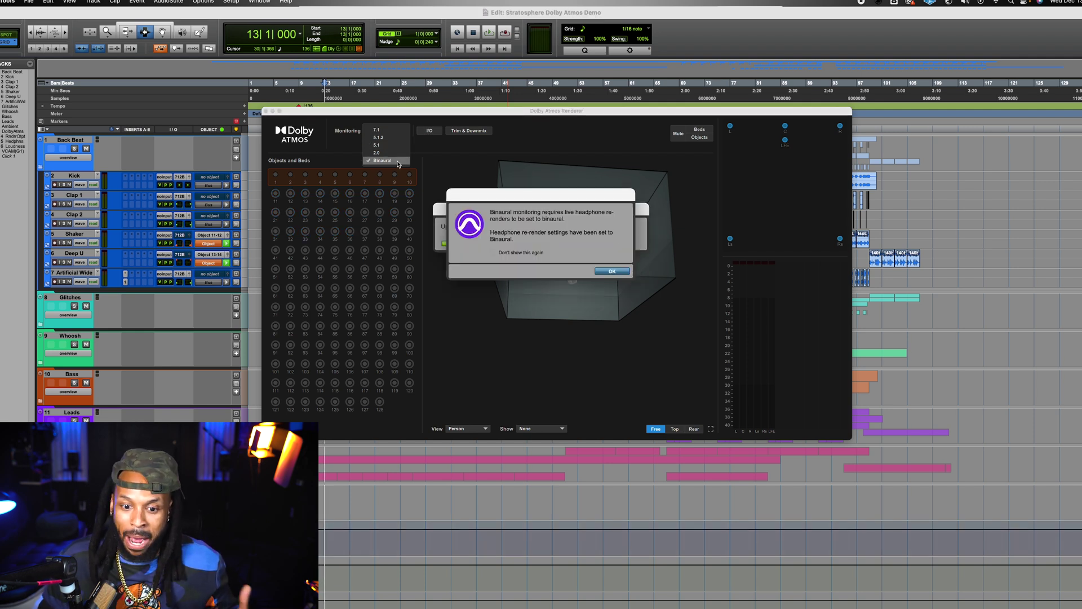
{"action": "left_click", "coordinate": [612, 271]}
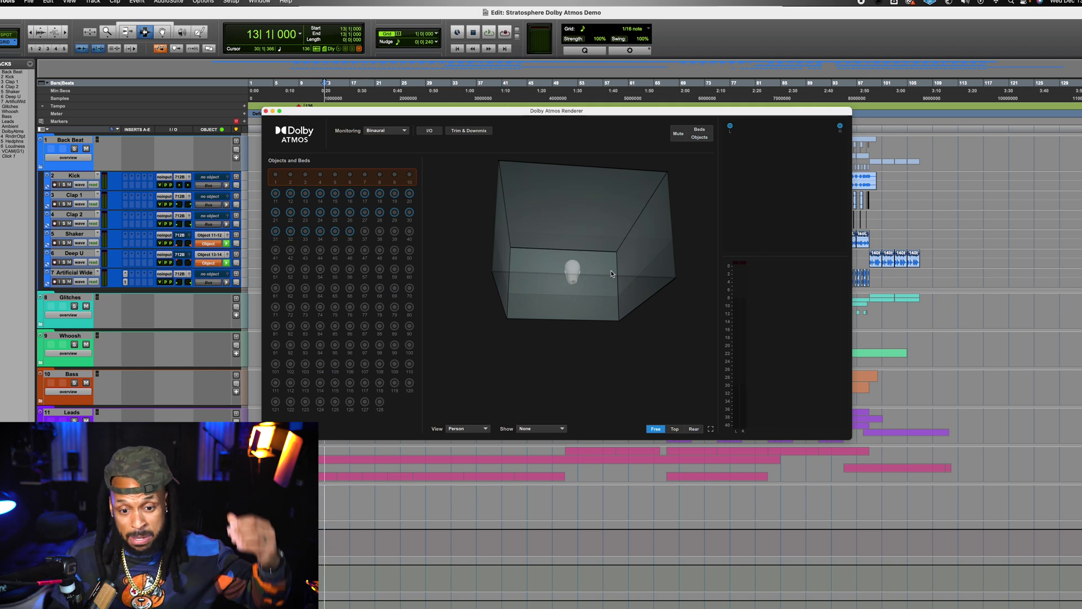
{"action": "left_click_drag", "start_coordinate": [612, 273], "coordinate": [577, 327]}
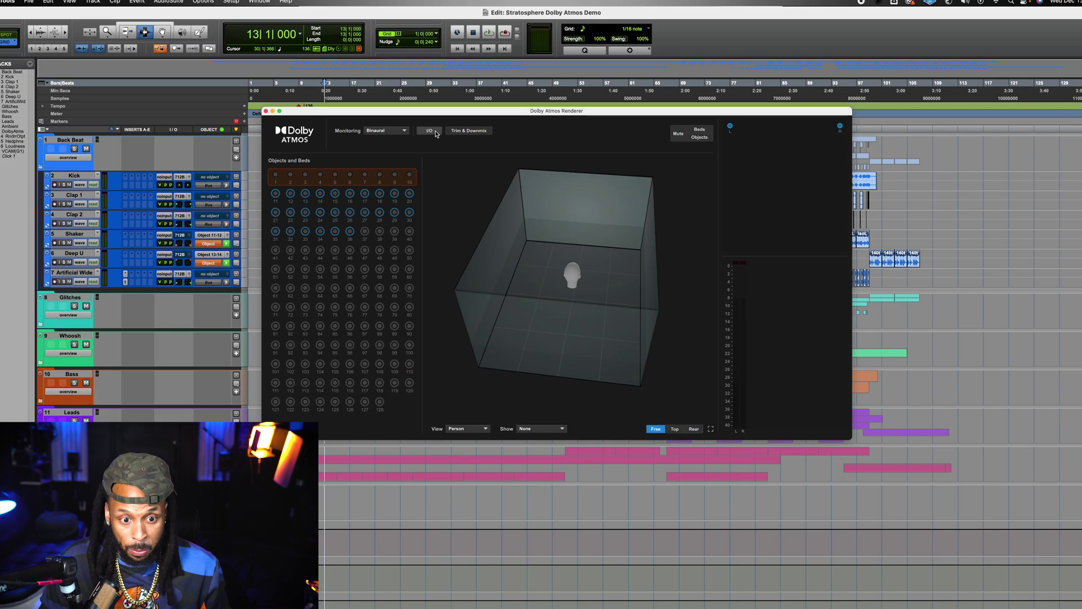
In the Atmos I/O setup, colour the 7.1.2 Bed path green, then change it to pink
{"action": "left_click", "coordinate": [436, 134]}
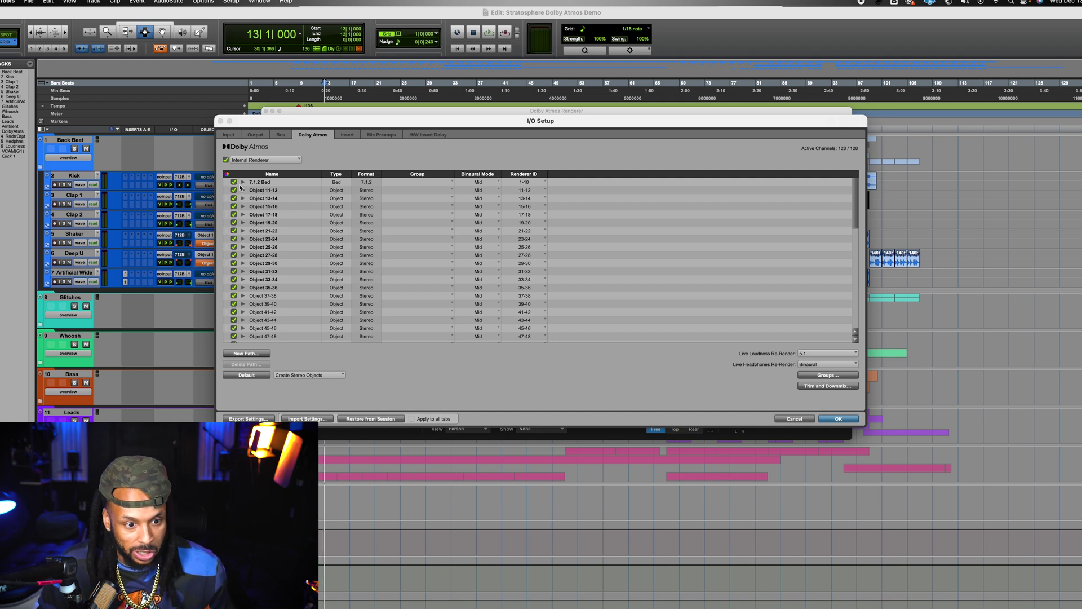
{"action": "left_click", "coordinate": [260, 182]}
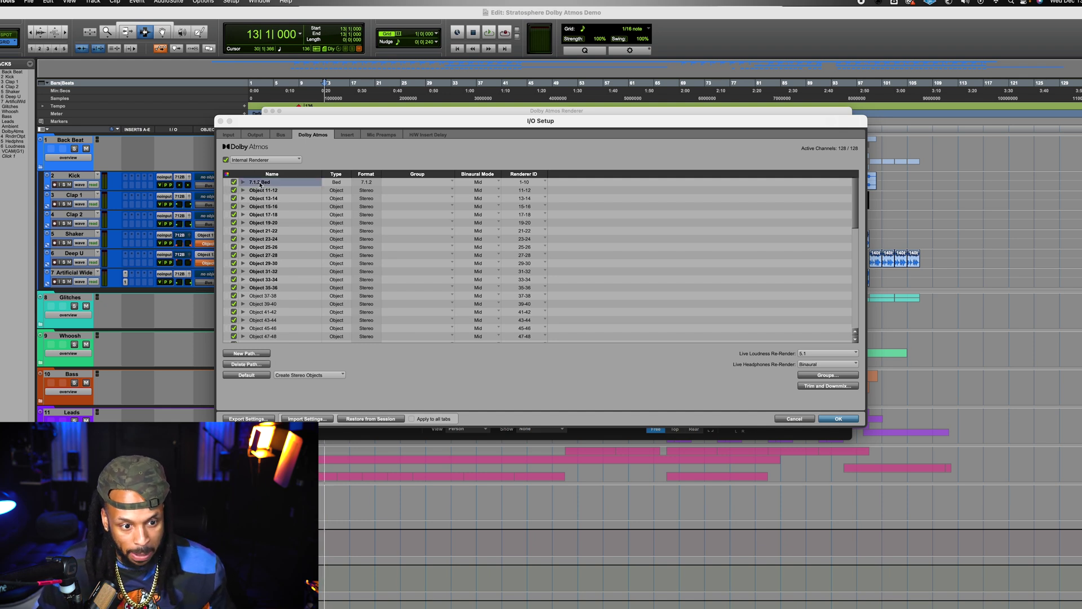
{"action": "left_click", "coordinate": [227, 185]}
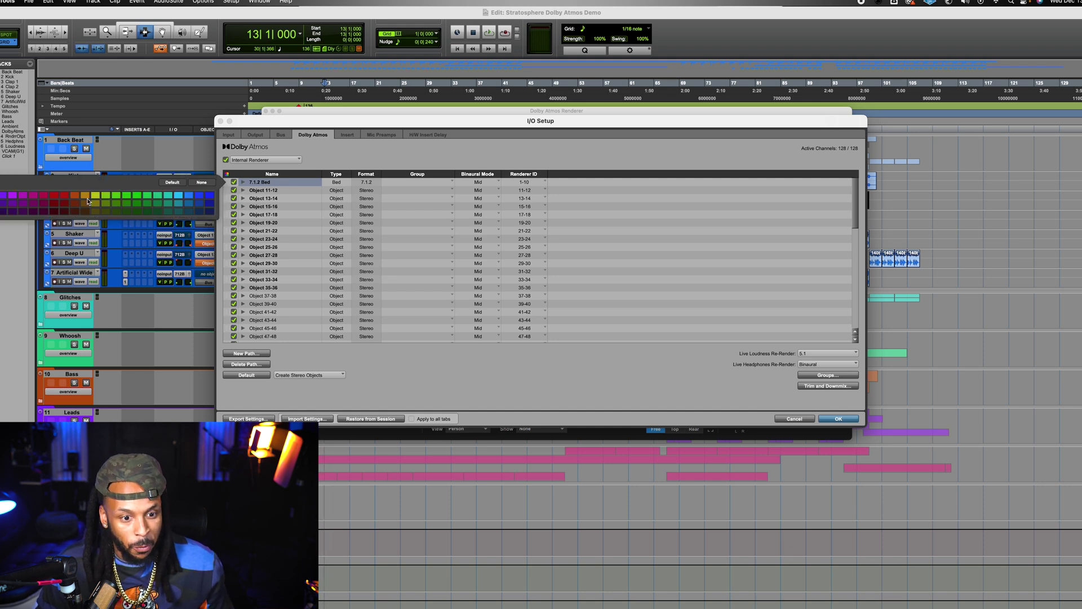
{"action": "left_click", "coordinate": [136, 202]}
{"action": "left_click", "coordinate": [43, 203]}
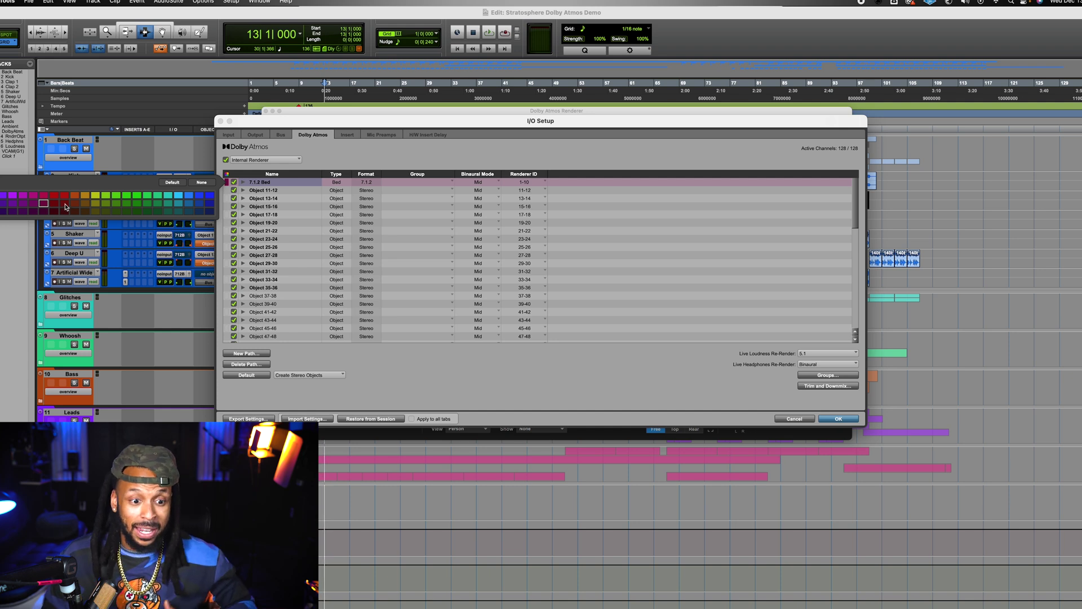
{"action": "left_click", "coordinate": [310, 196]}
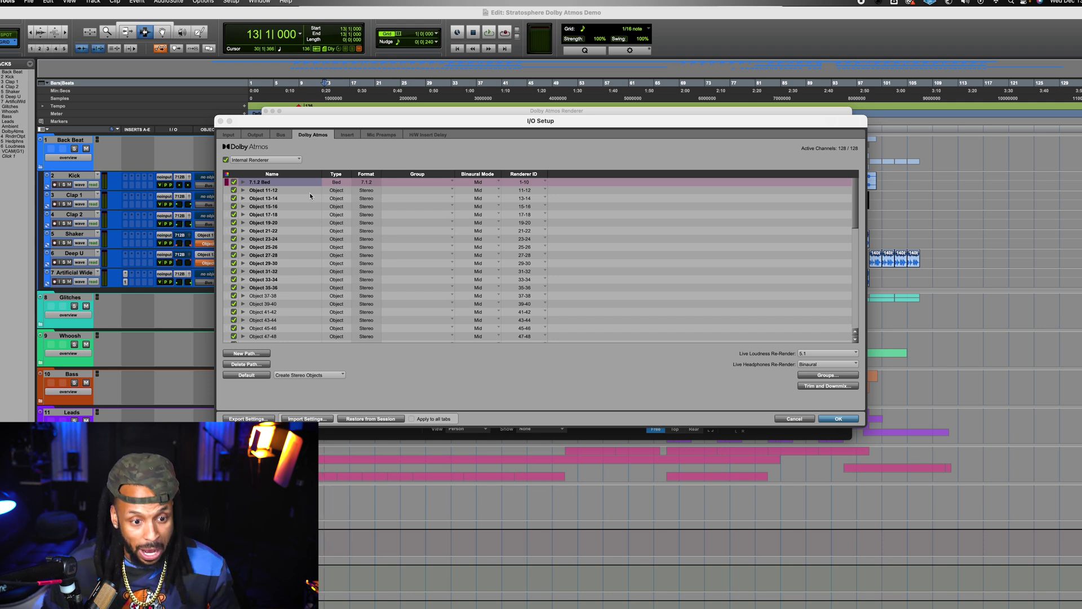
Select the Object 11-12 path, cancel the I/O setup changes, and close the current session
{"action": "left_click", "coordinate": [295, 192]}
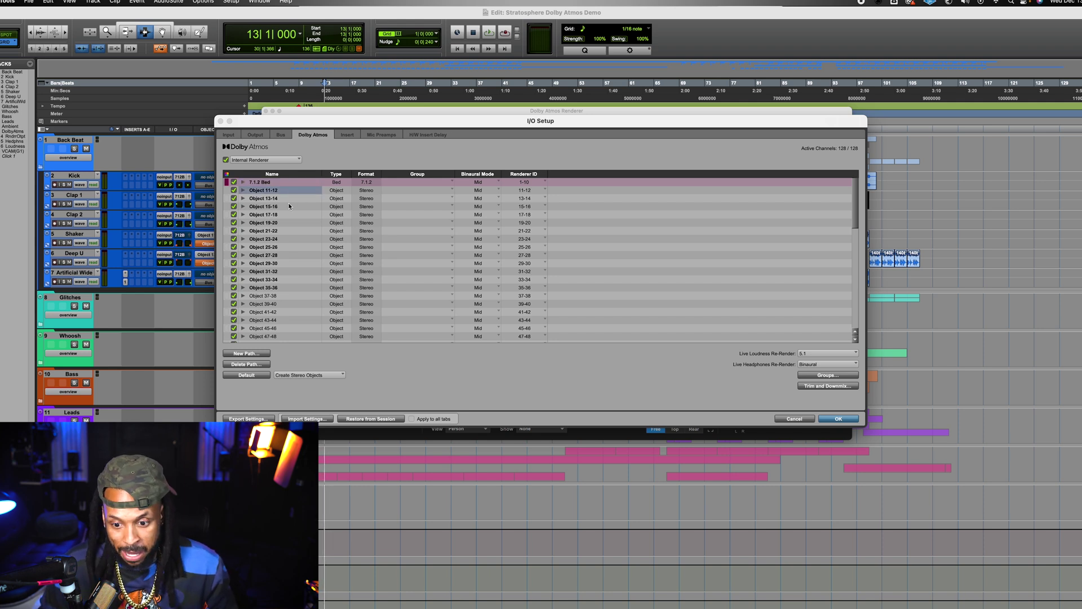
{"action": "left_click", "coordinate": [798, 419]}
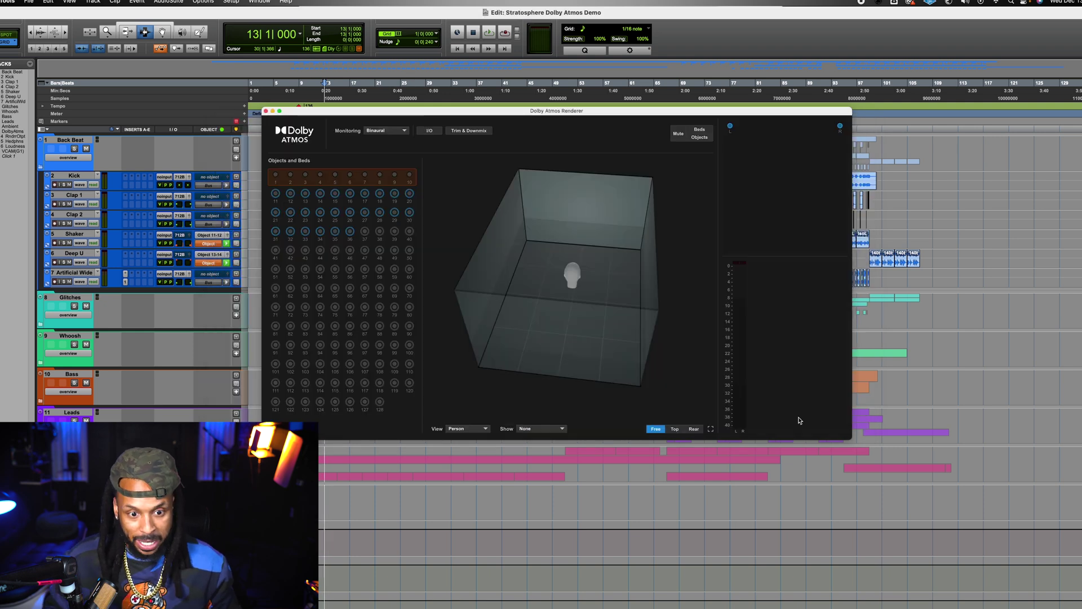
{"action": "key", "text": "super+n"}
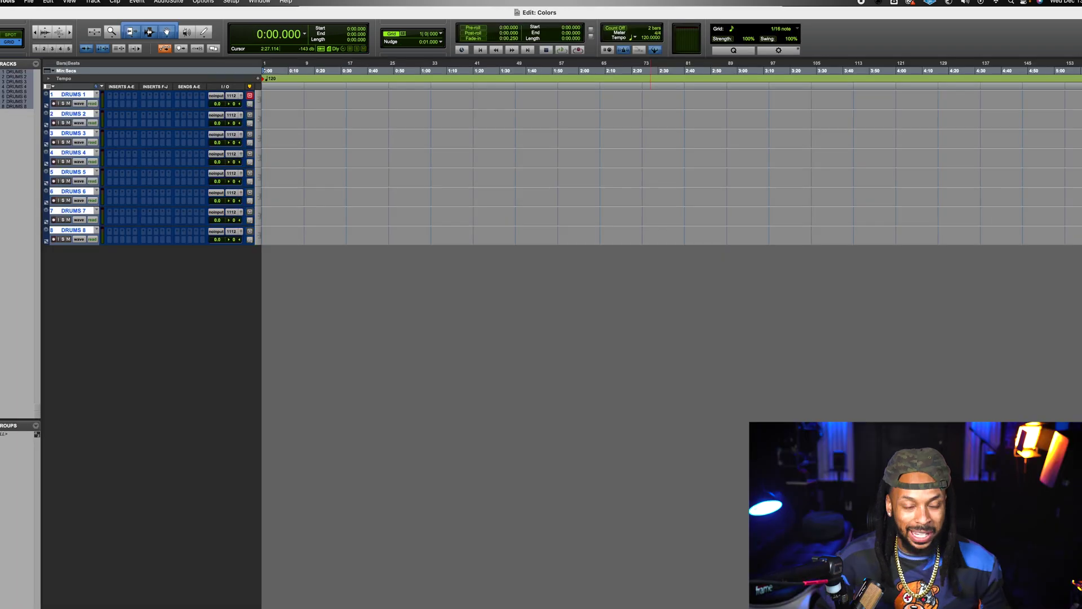
{"action": "key", "text": "super+equal"}
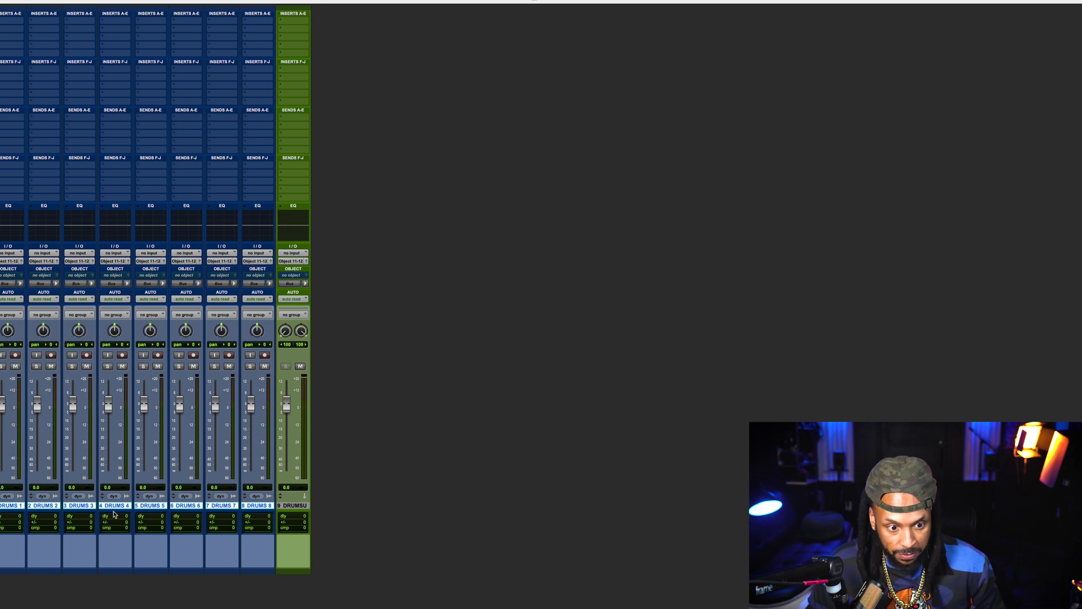
{"action": "left_click", "coordinate": [257, 261]}
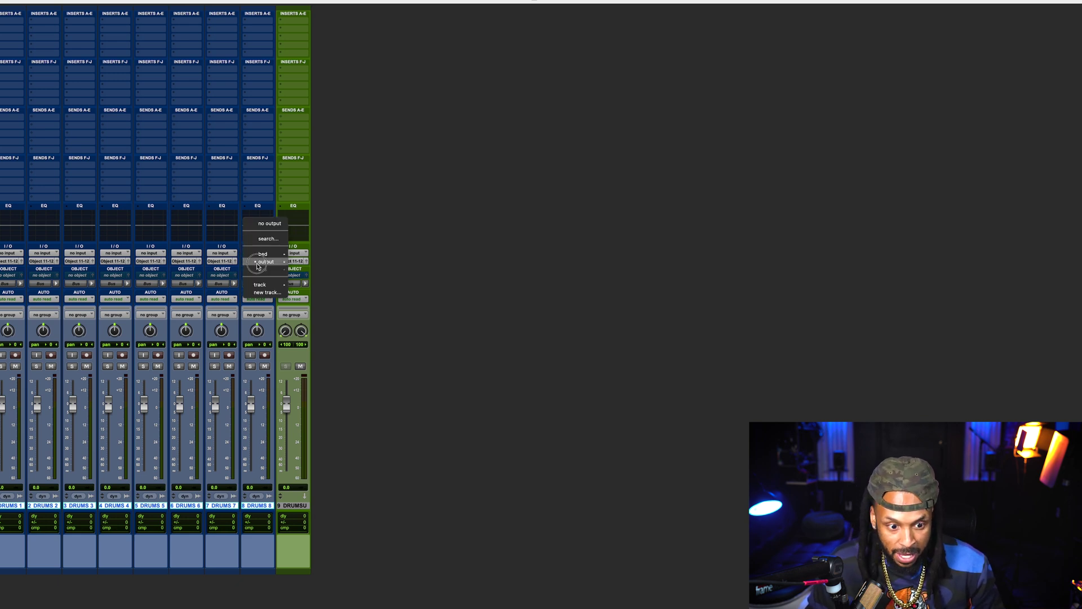
{"action": "mouse_move", "coordinate": [261, 285]}
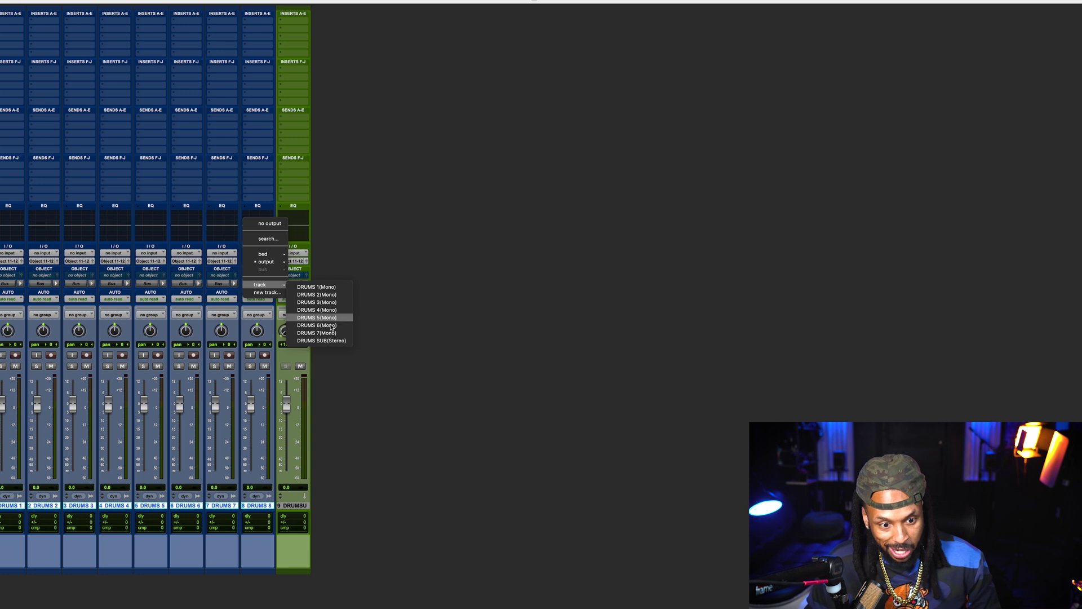
{"action": "left_click", "coordinate": [317, 340], "text": "alt+shift"}
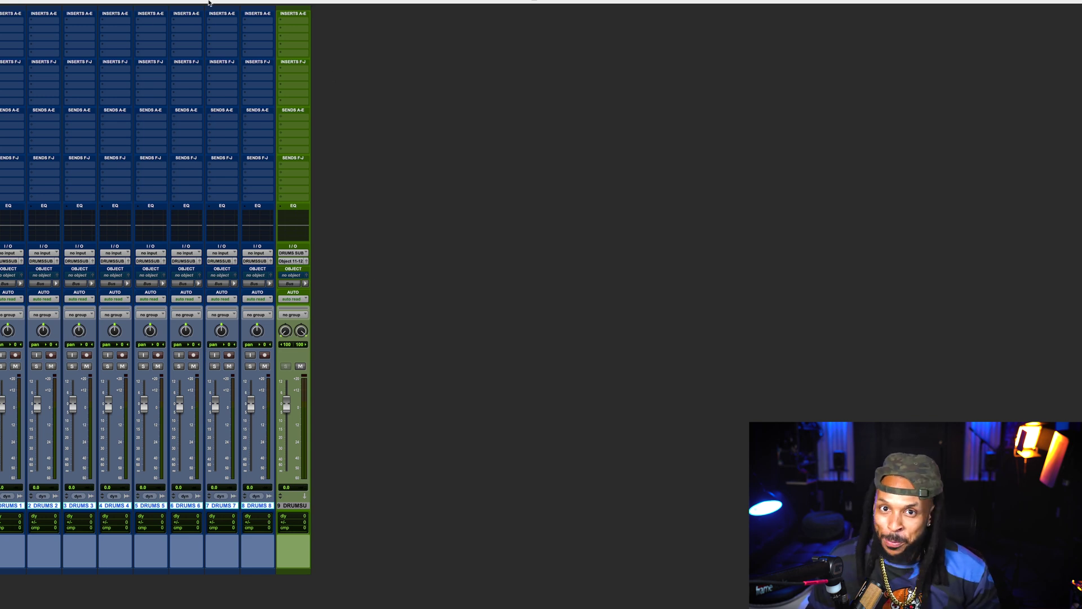
{"action": "left_click", "coordinate": [231, 1]}
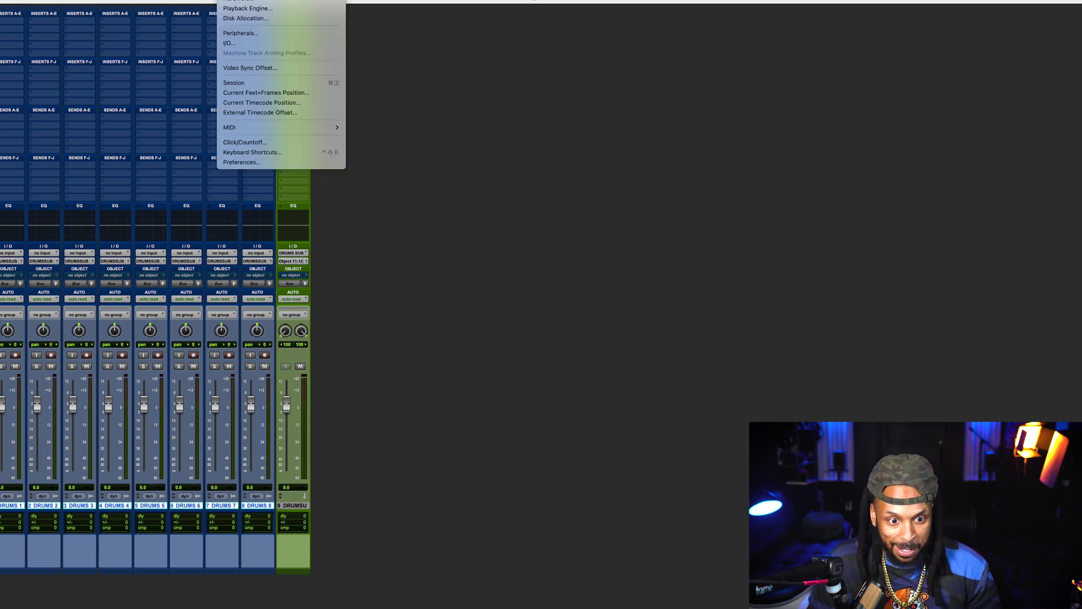
In I/O Setup's Bus tab, give the DRUMS SUB path a green colour and confirm
{"action": "left_click", "coordinate": [242, 43]}
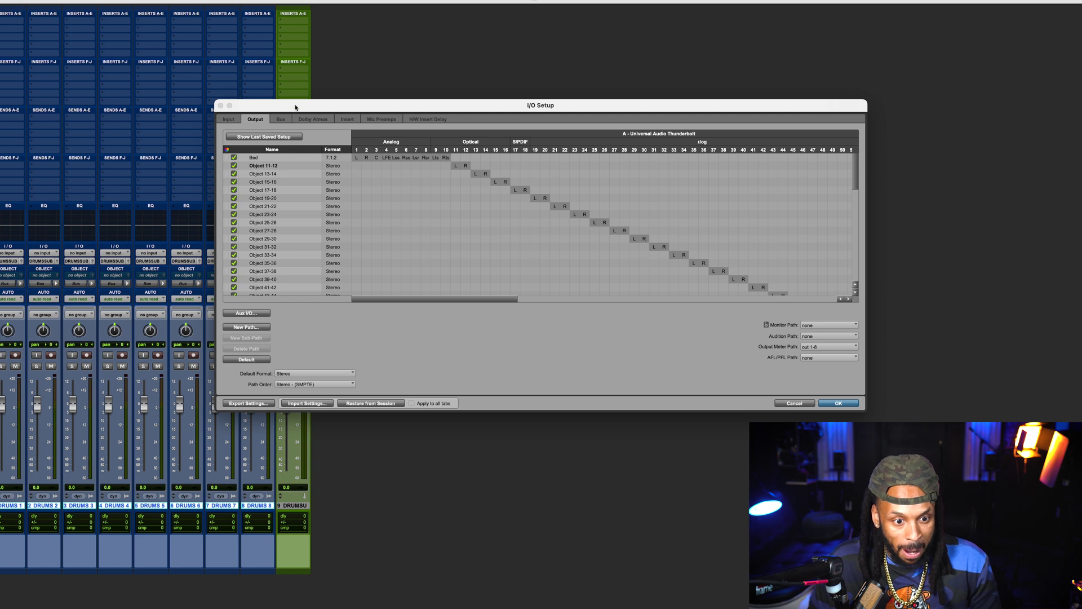
{"action": "left_click_drag", "start_coordinate": [295, 107], "coordinate": [336, 92]}
{"action": "left_click", "coordinate": [320, 105]}
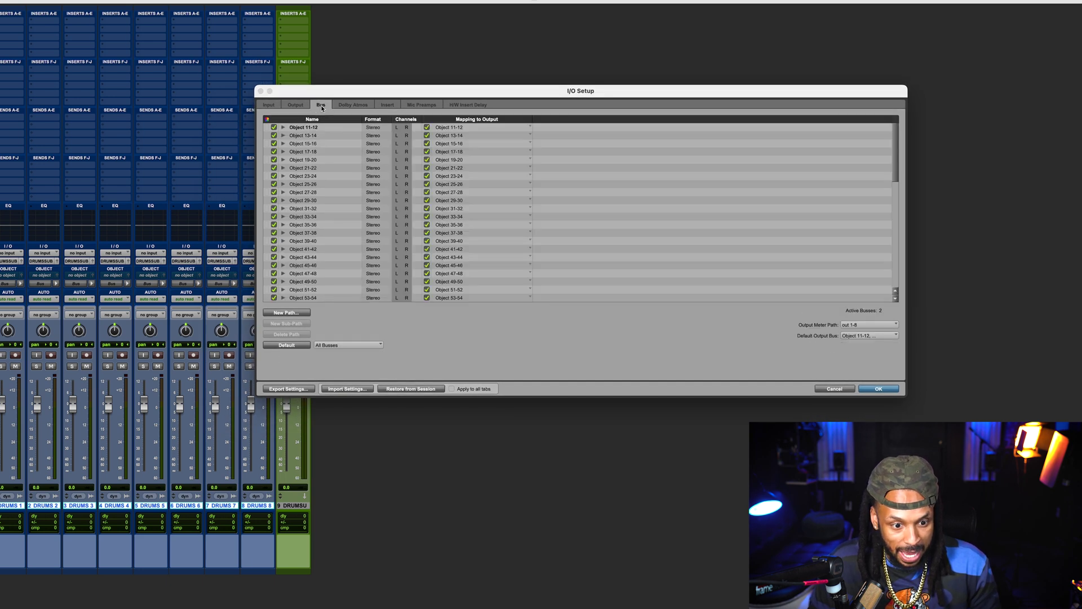
{"action": "scroll", "coordinate": [369, 217], "scroll_direction": "down", "scroll_amount": 10}
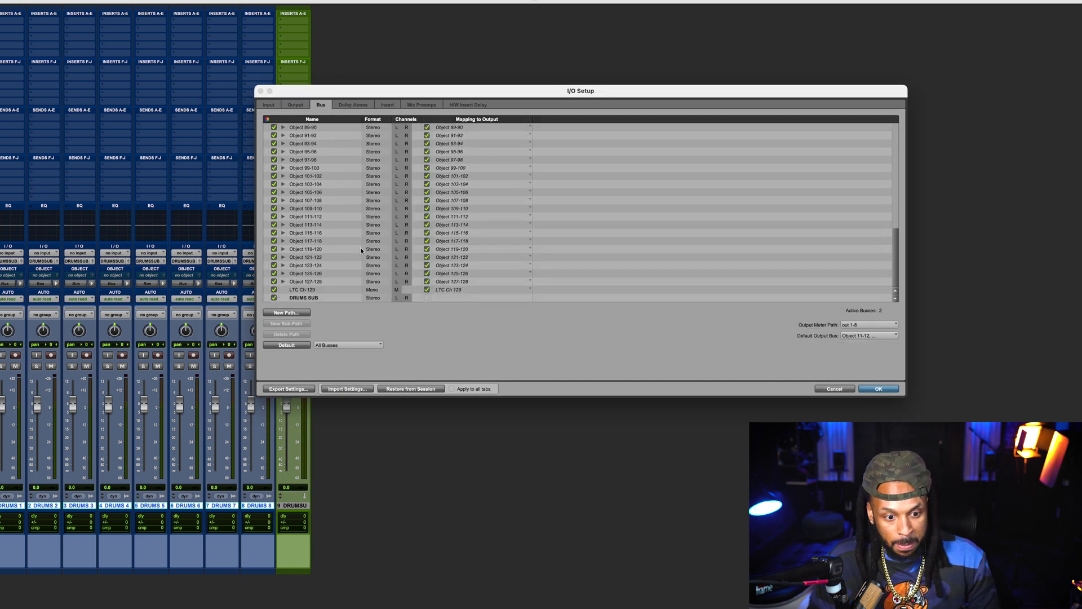
{"action": "left_click", "coordinate": [307, 299]}
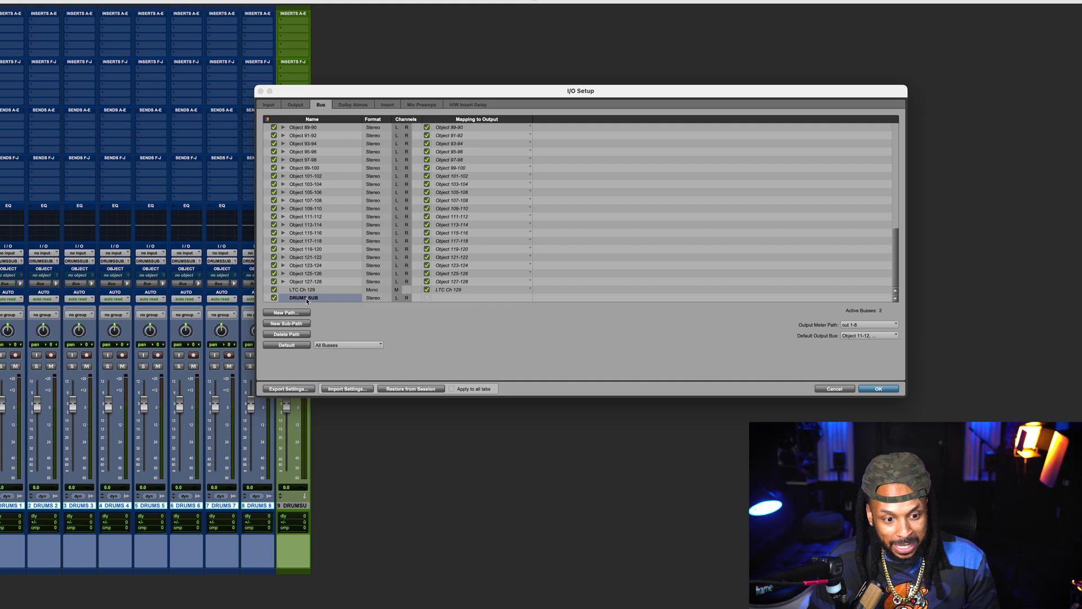
{"action": "left_click", "coordinate": [267, 300]}
{"action": "left_click", "coordinate": [166, 300]}
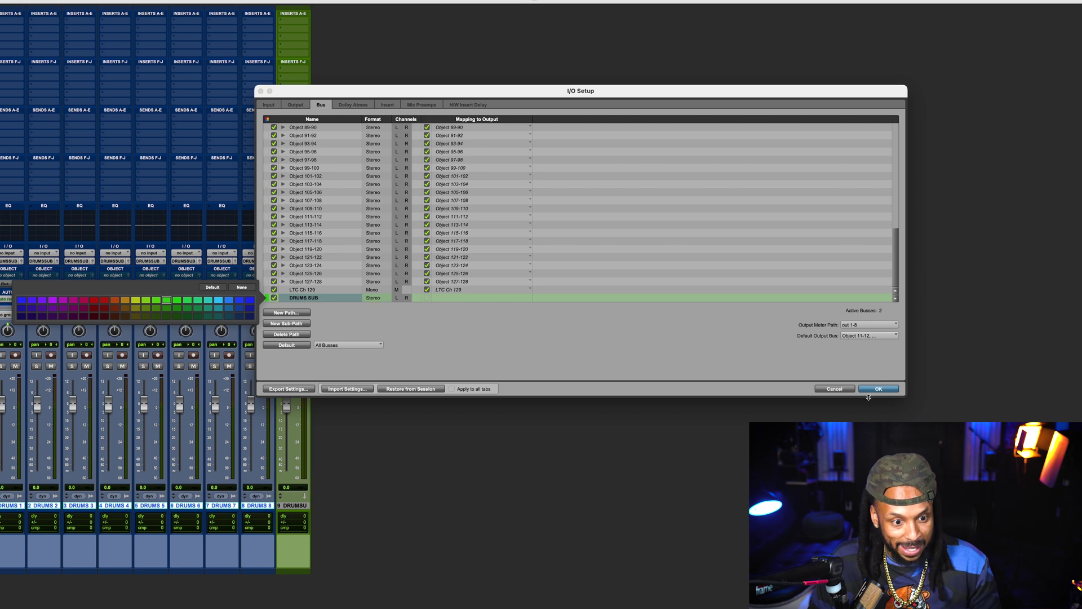
{"action": "left_click", "coordinate": [891, 393]}
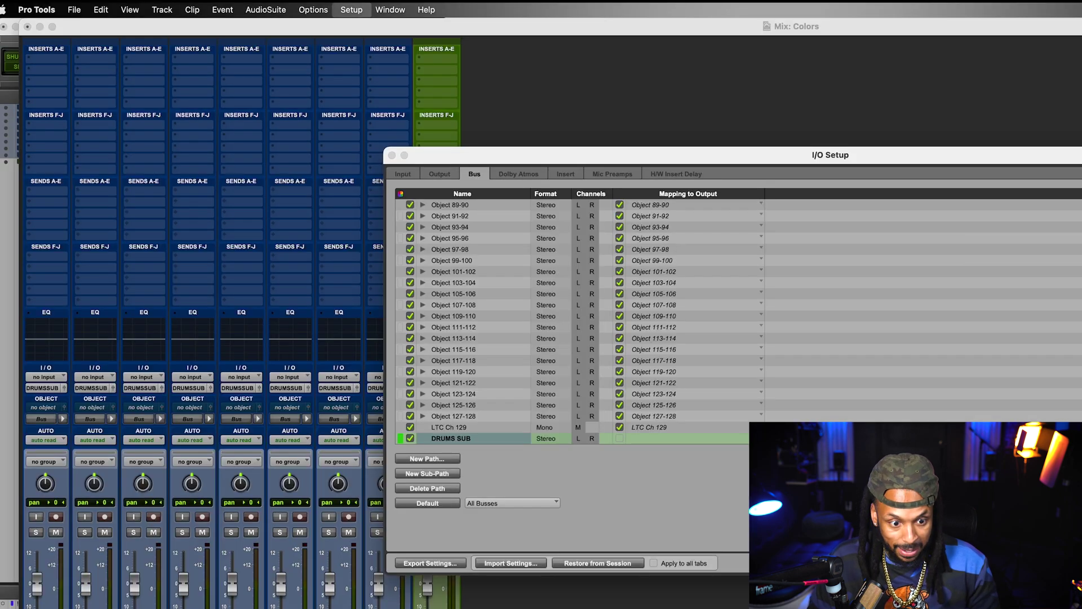
{"action": "key", "text": "Return"}
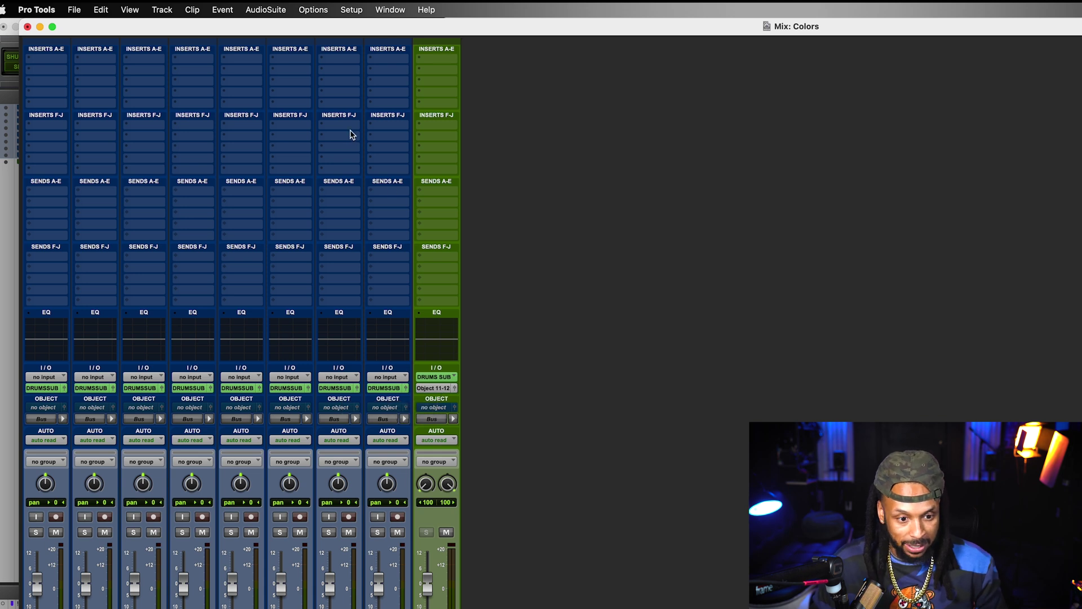
Browse the DRUMS SUB track's output path menu and extra options, leaving it on Object 11-12
{"action": "left_click", "coordinate": [435, 388]}
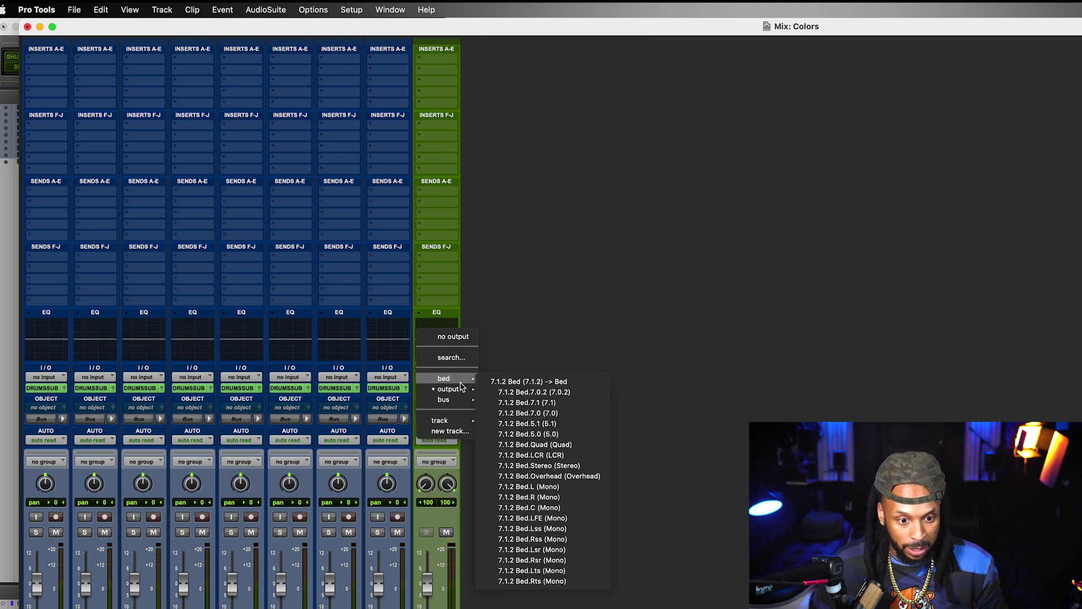
{"action": "mouse_move", "coordinate": [450, 389]}
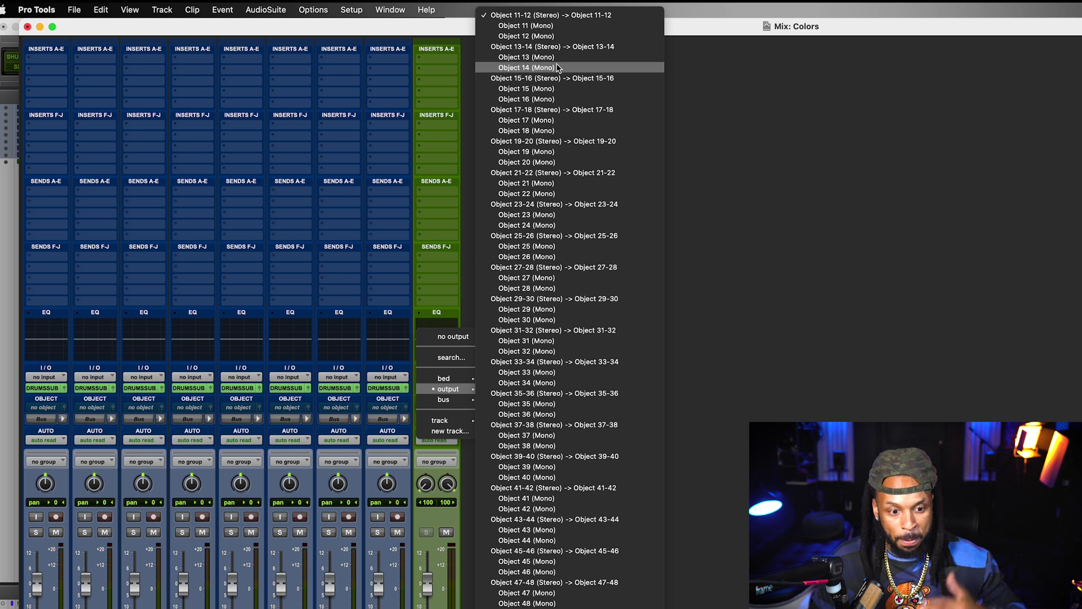
{"action": "scroll", "coordinate": [569, 282], "scroll_direction": "down", "scroll_amount": 10}
{"action": "left_click", "coordinate": [766, 177]}
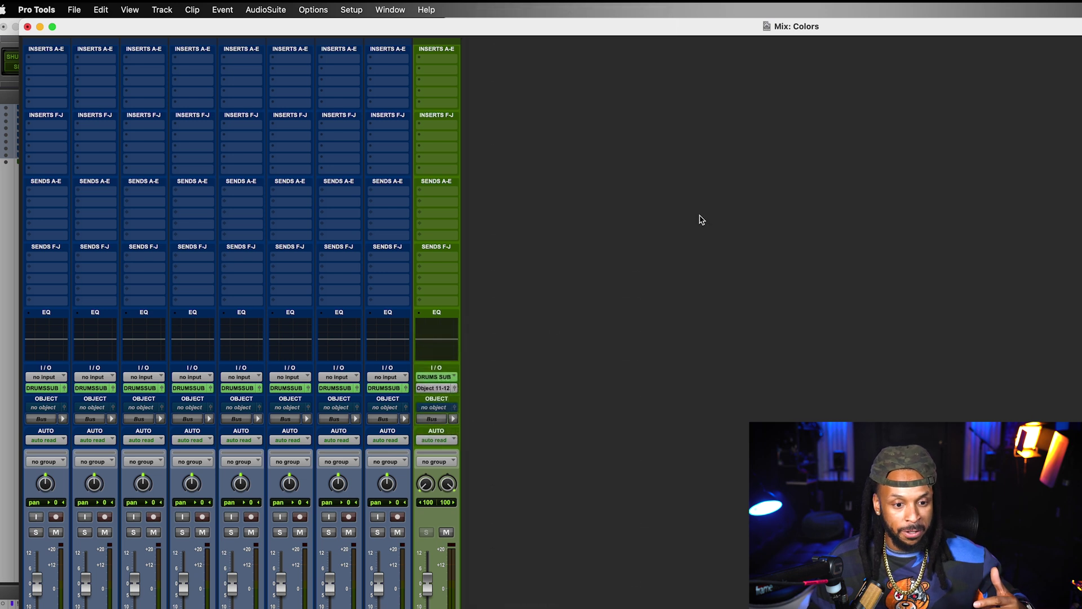
{"action": "right_click", "coordinate": [443, 390]}
In I/O Setup's Bus tab, colour the Object 11-12 path red
{"action": "left_click", "coordinate": [543, 339]}
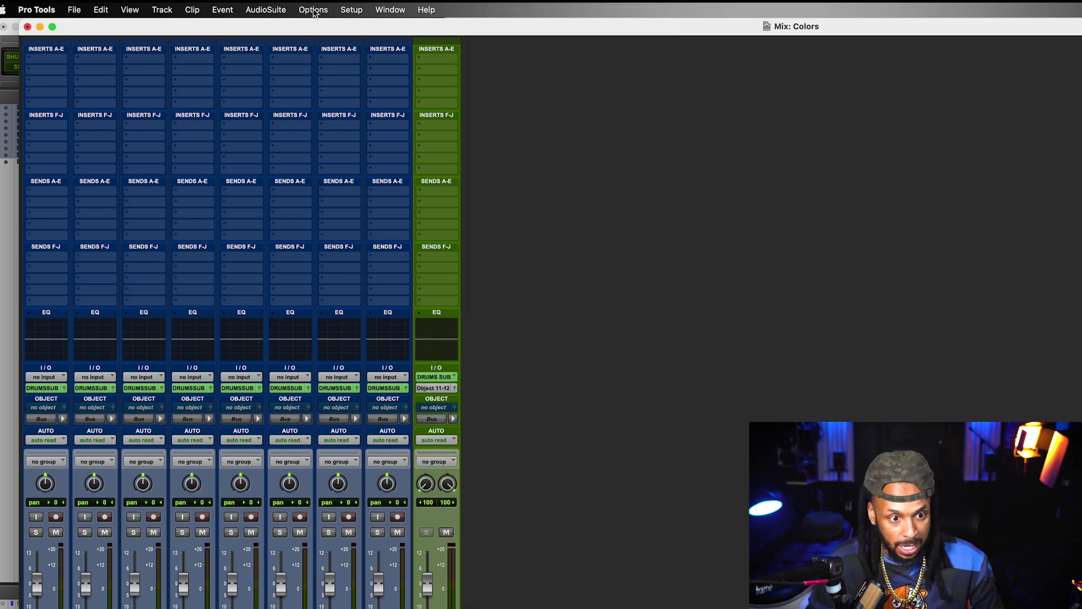
{"action": "left_click", "coordinate": [340, 11]}
{"action": "left_click", "coordinate": [481, 88]}
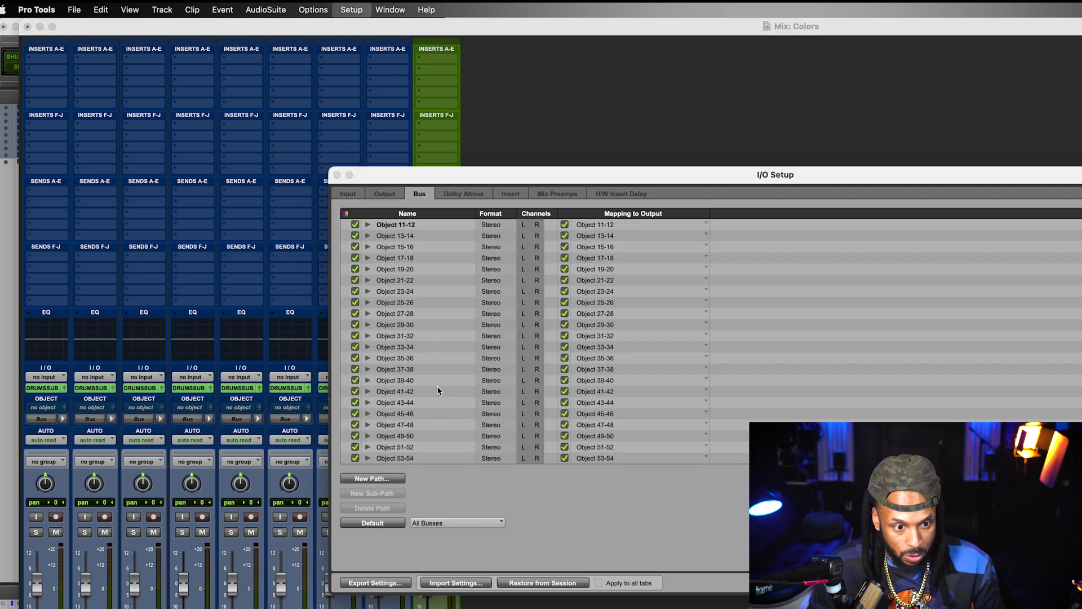
{"action": "left_click", "coordinate": [349, 225]}
{"action": "left_click", "coordinate": [123, 243]}
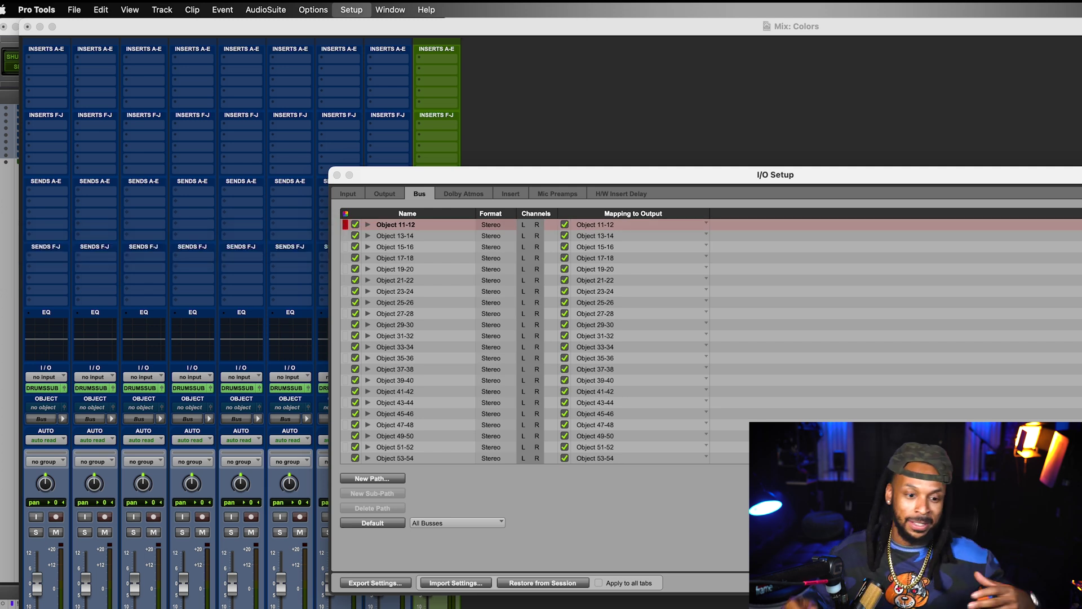
{"action": "key", "text": "Return"}
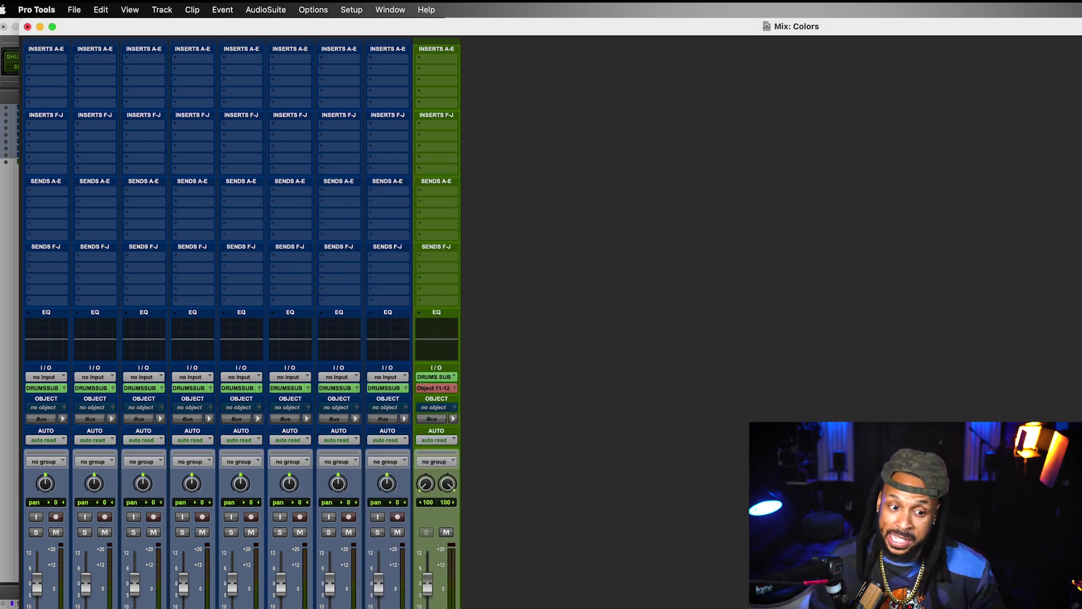
{"action": "left_click", "coordinate": [396, 129]}
Browse track 8's insert plug-in choices and the Setup menu, closing both unchanged
{"action": "mouse_move", "coordinate": [404, 127]}
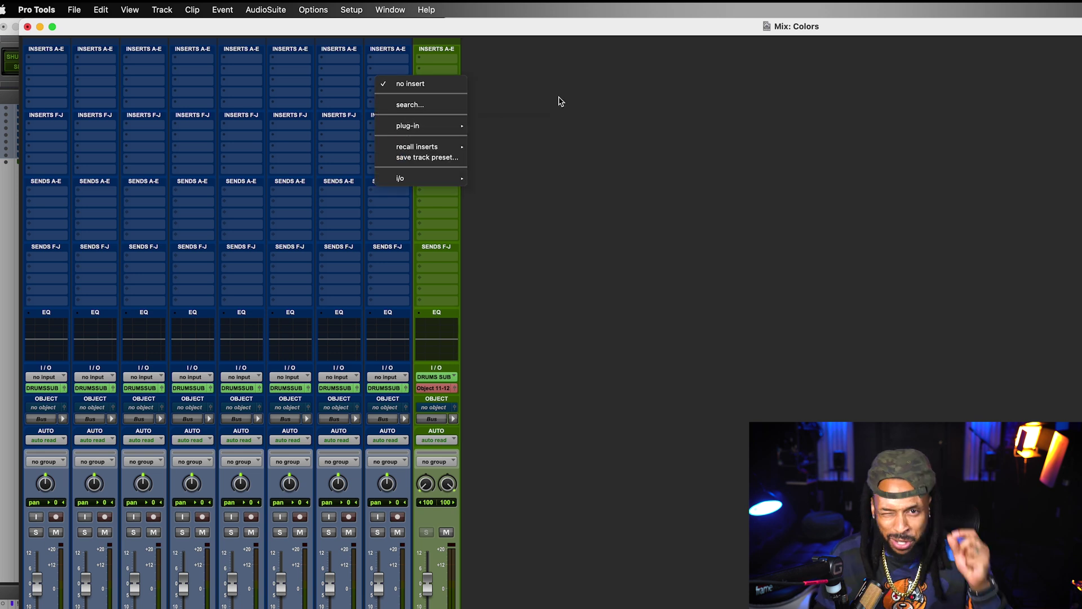
{"action": "left_click", "coordinate": [597, 98]}
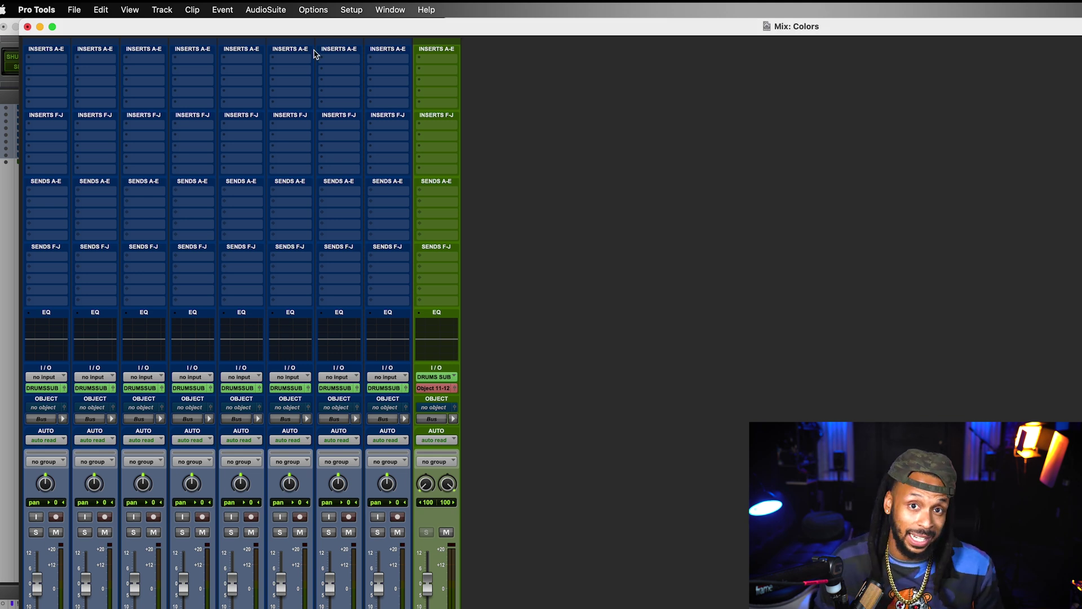
{"action": "left_click", "coordinate": [355, 10]}
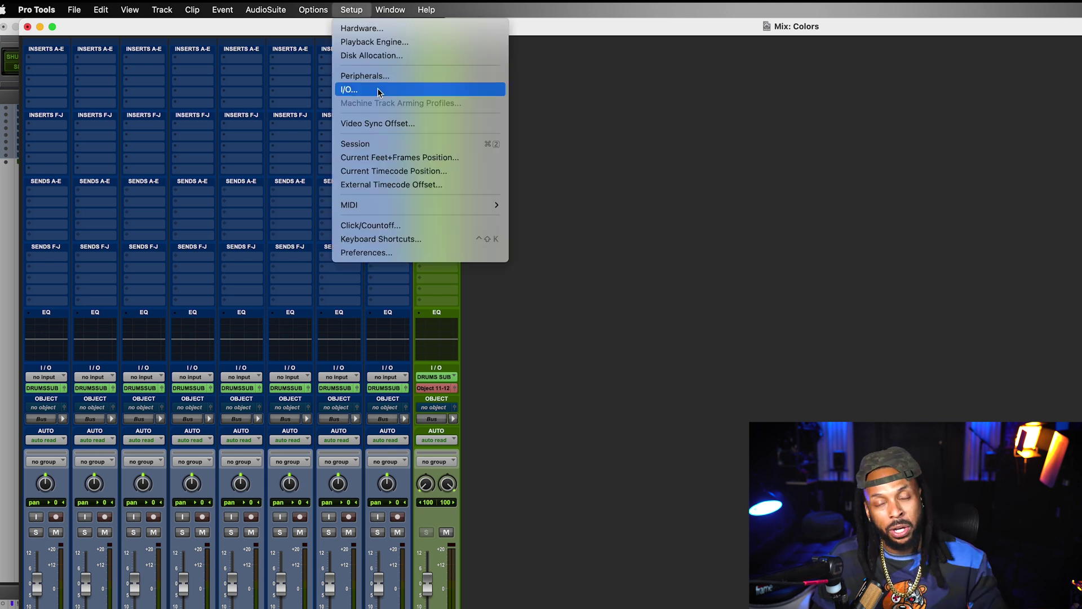
{"action": "left_click", "coordinate": [716, 106]}
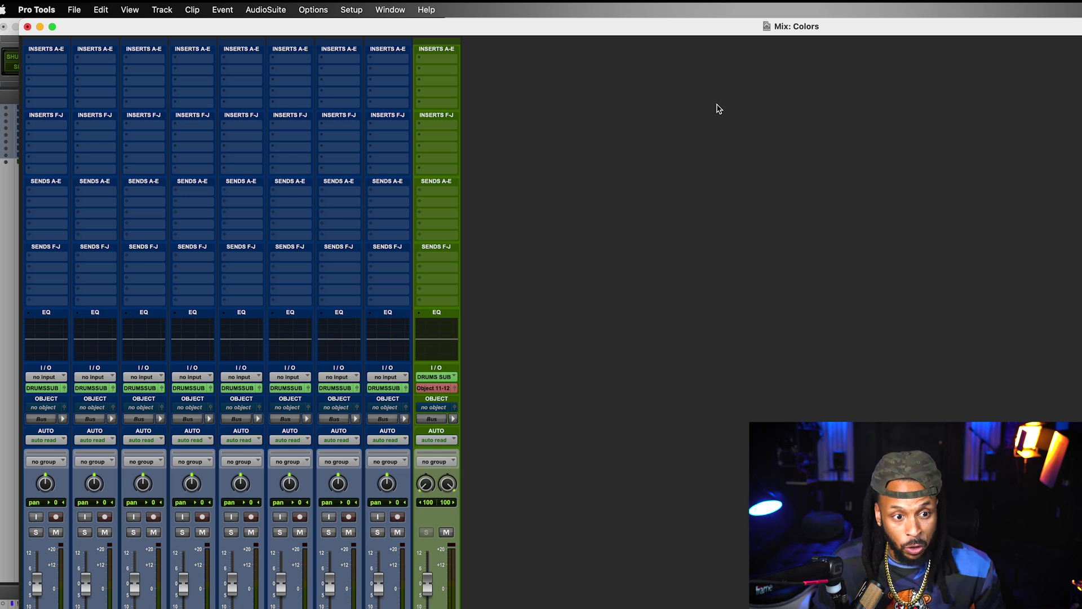
{"action": "left_click", "coordinate": [351, 11]}
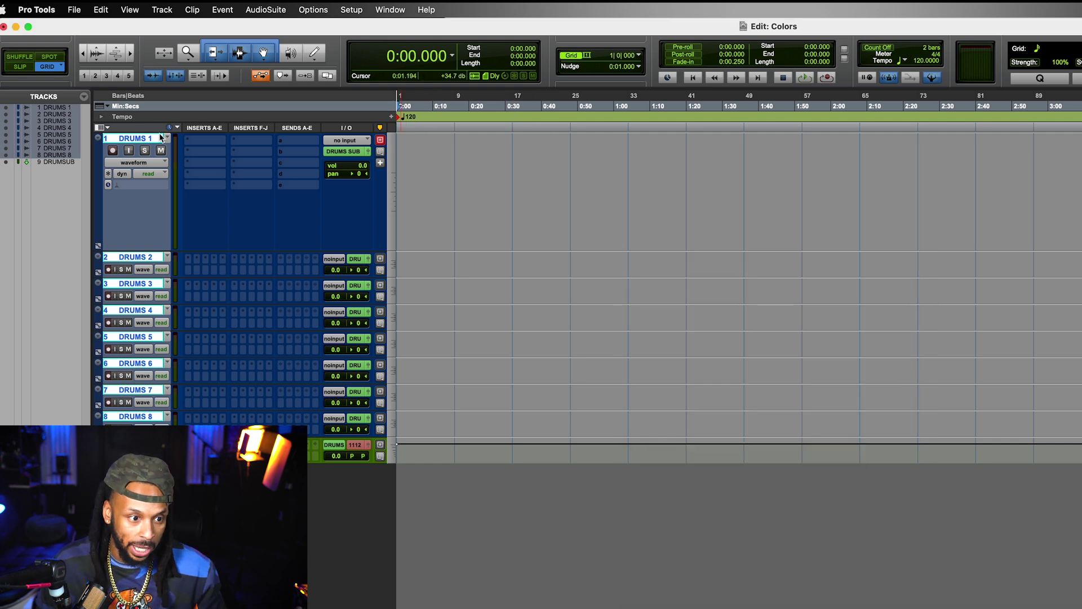
Enable the Markers ruler in the ruler list, revealing the Location 1 marker
{"action": "left_click", "coordinate": [101, 106]}
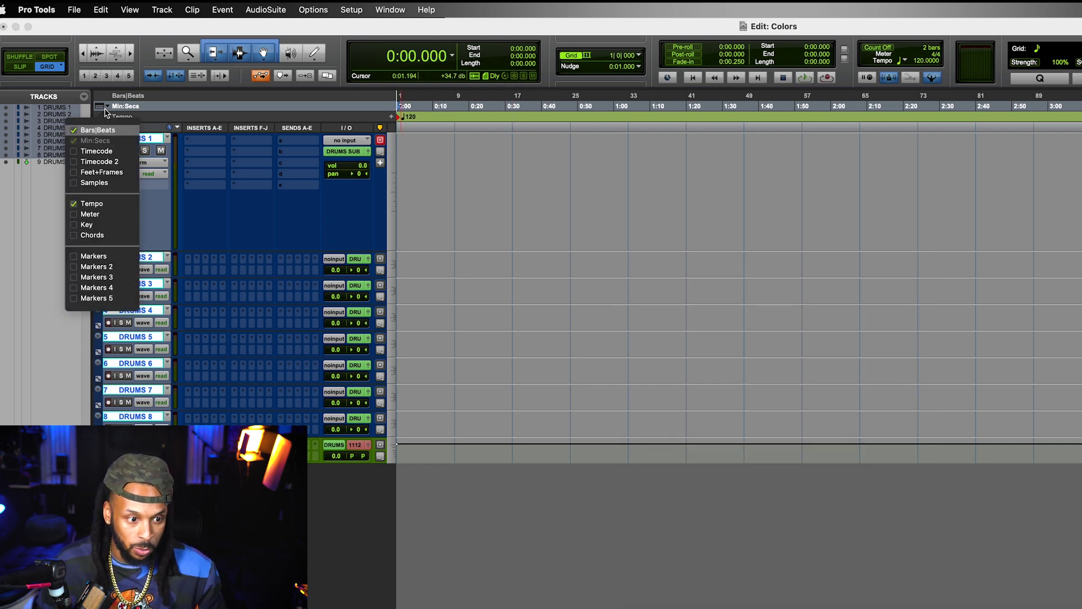
{"action": "left_click", "coordinate": [112, 259]}
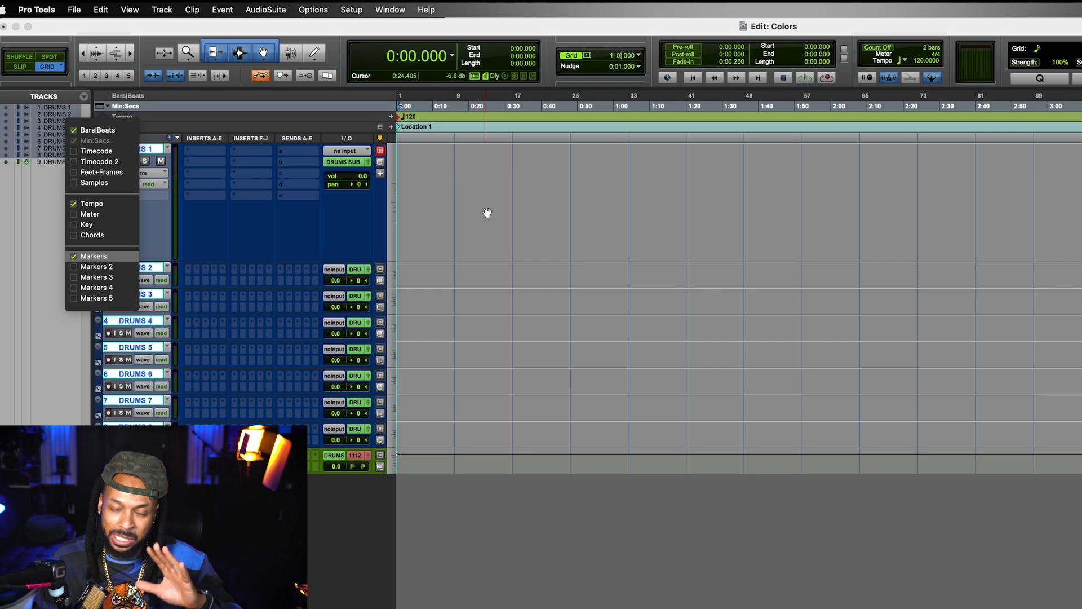
{"action": "left_click", "coordinate": [800, 146]}
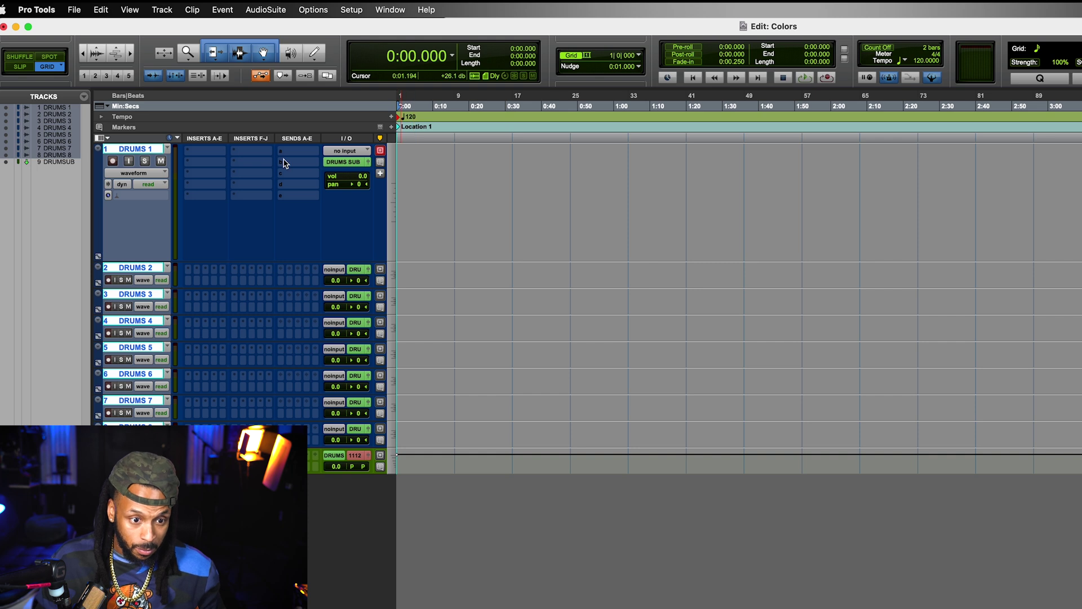
{"action": "left_click", "coordinate": [392, 126]}
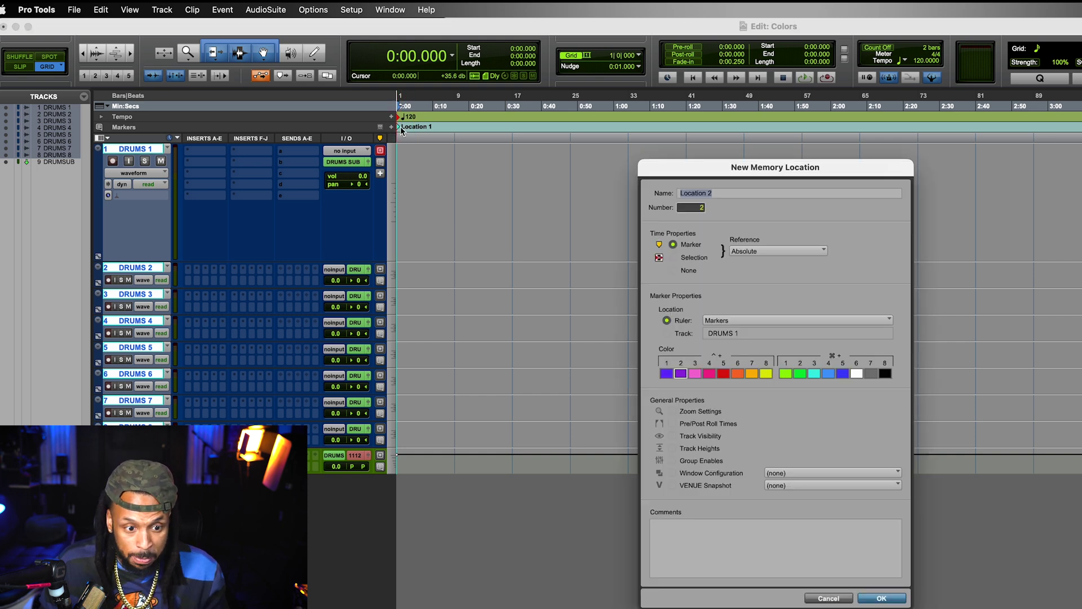
{"action": "left_click", "coordinate": [833, 600]}
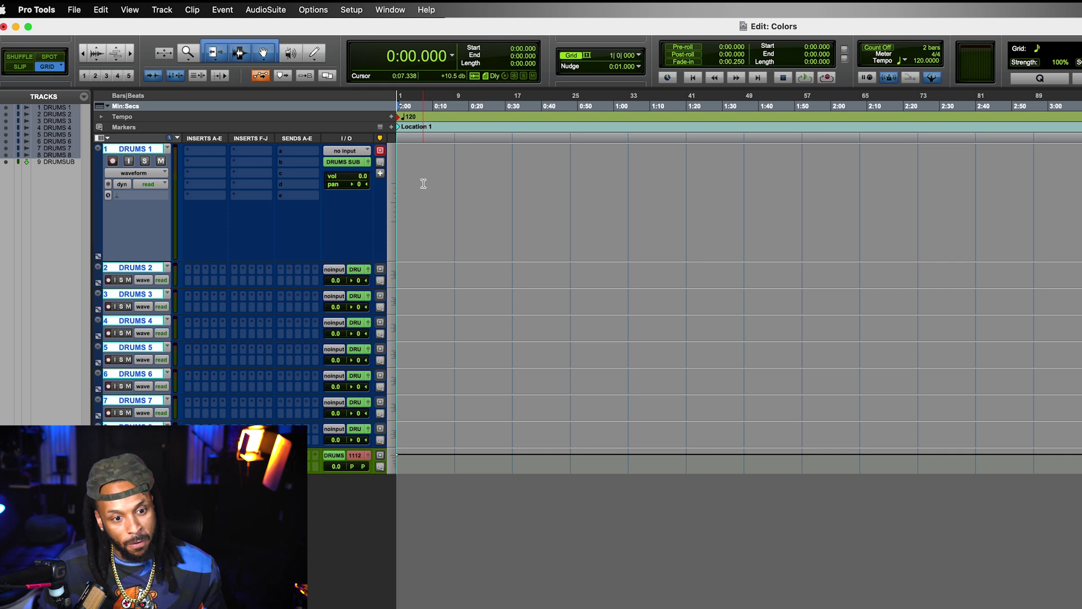
{"action": "left_click", "coordinate": [380, 174]}
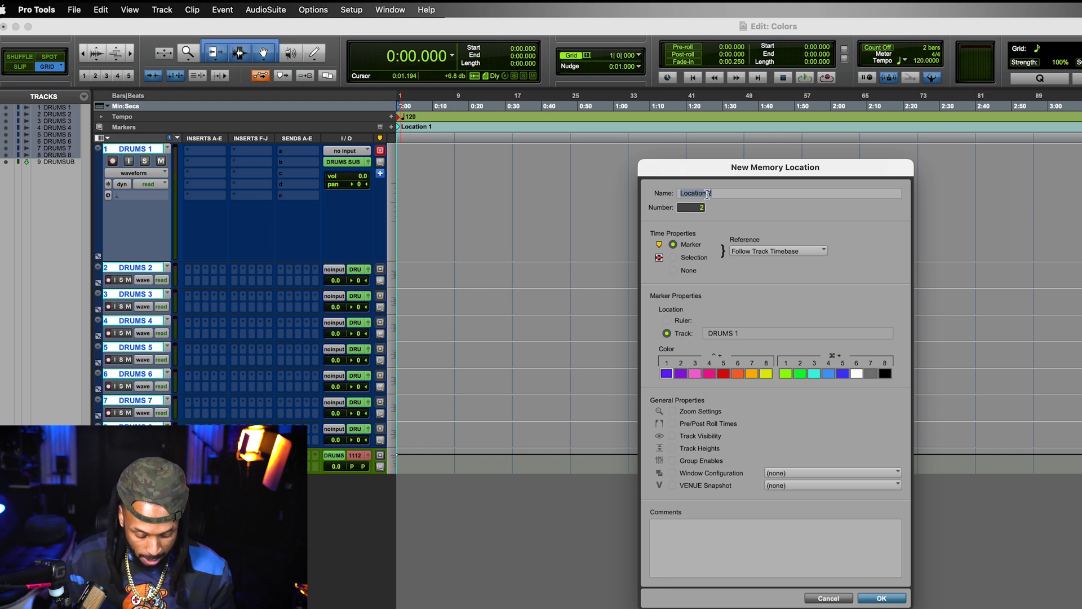
Name the new DRUMS 1 track marker 'FIX LYRIC' with the comment 'I LOVE'
{"action": "type", "text": "Fl"}
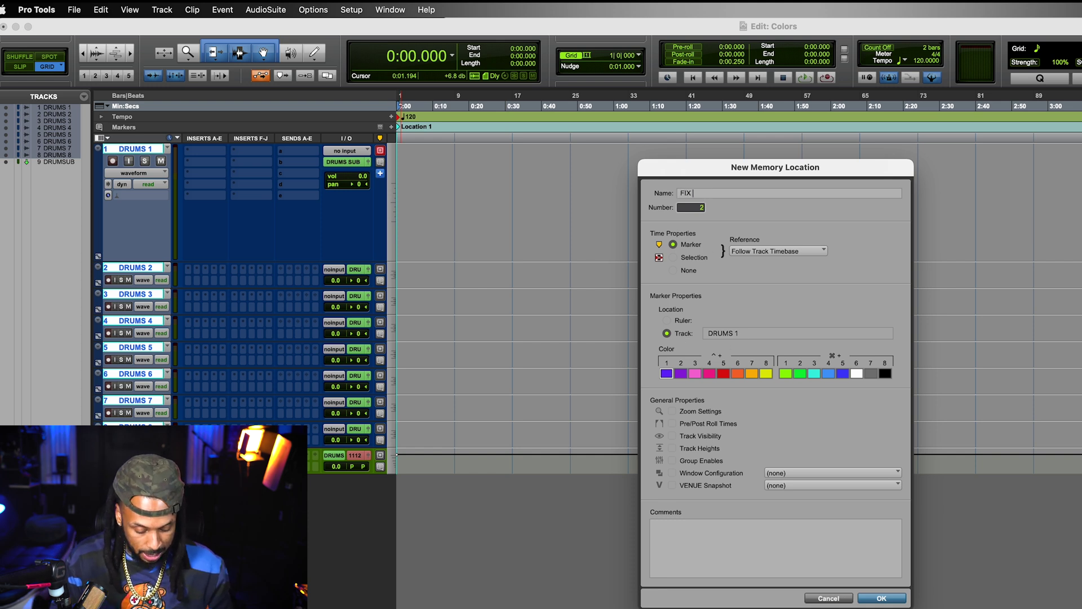
{"action": "type", "text": "X LYRIC"}
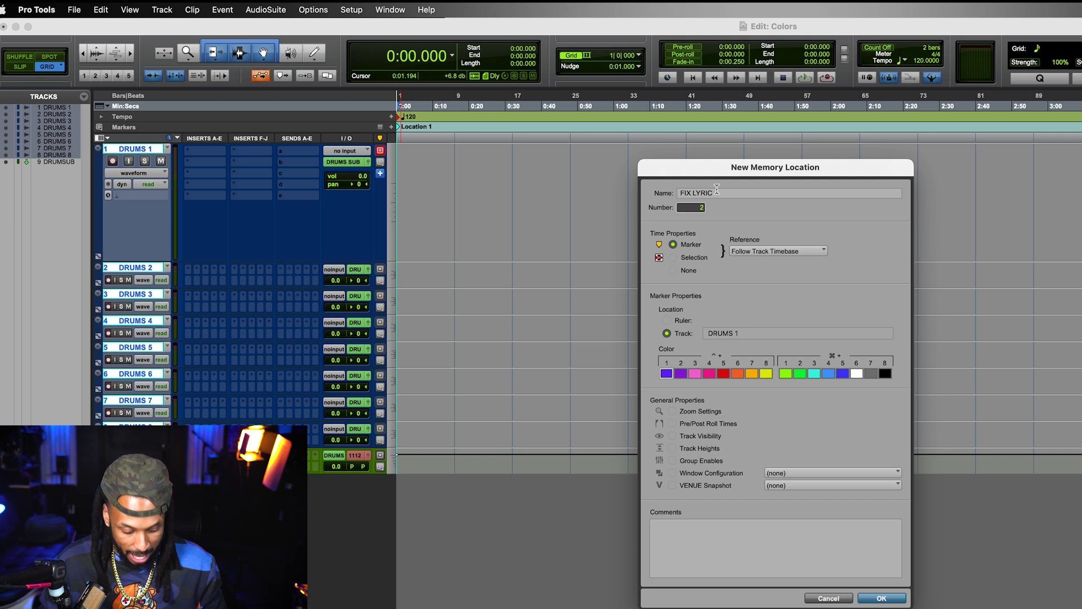
{"action": "left_click", "coordinate": [753, 528]}
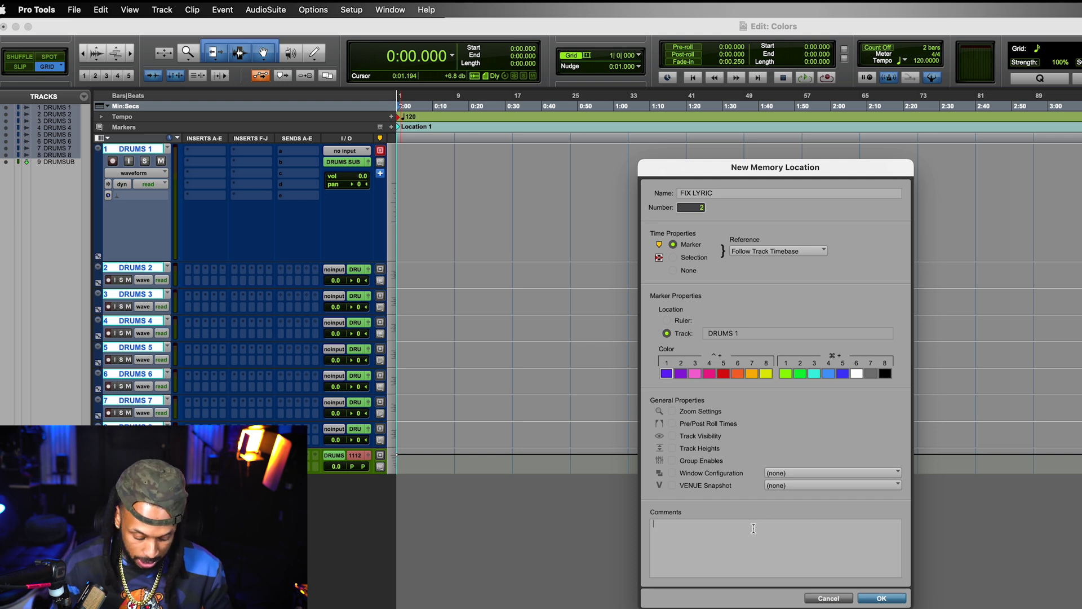
{"action": "type", "text": "I LO"}
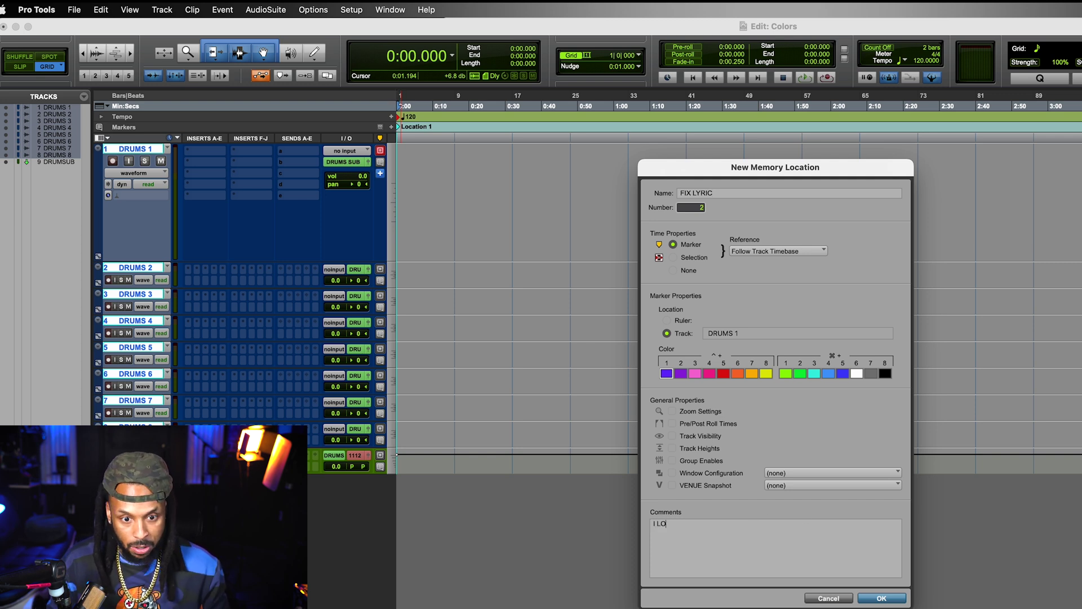
{"action": "type", "text": "VE"}
{"action": "key", "text": "Return"}
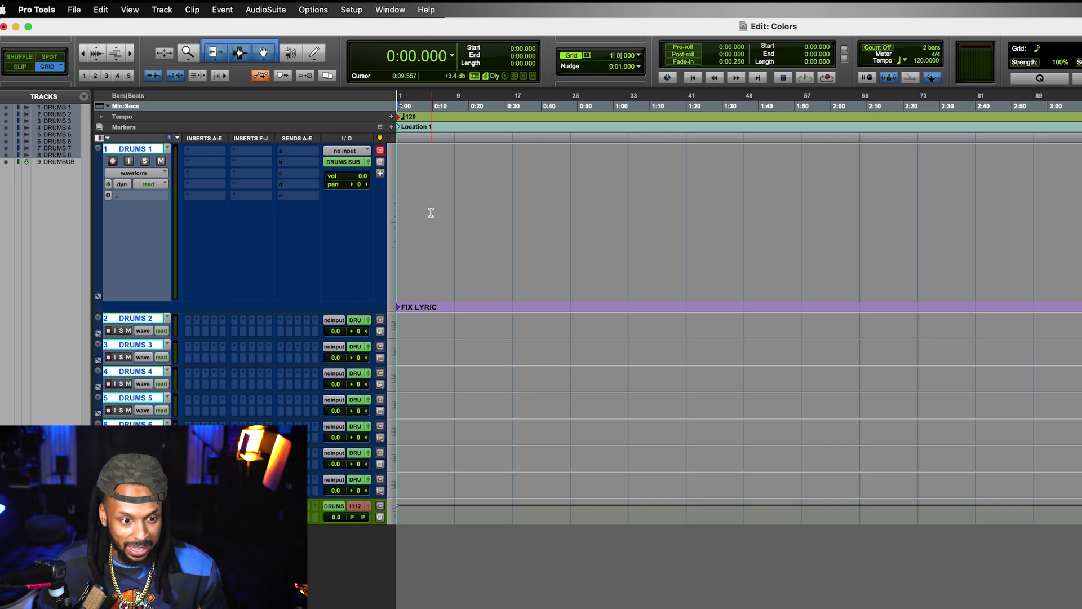
Shrink DRUMS 1, display marker comments, and start a new track marker on DRUMS 2
{"action": "left_click_drag", "start_coordinate": [325, 297], "coordinate": [414, 284]}
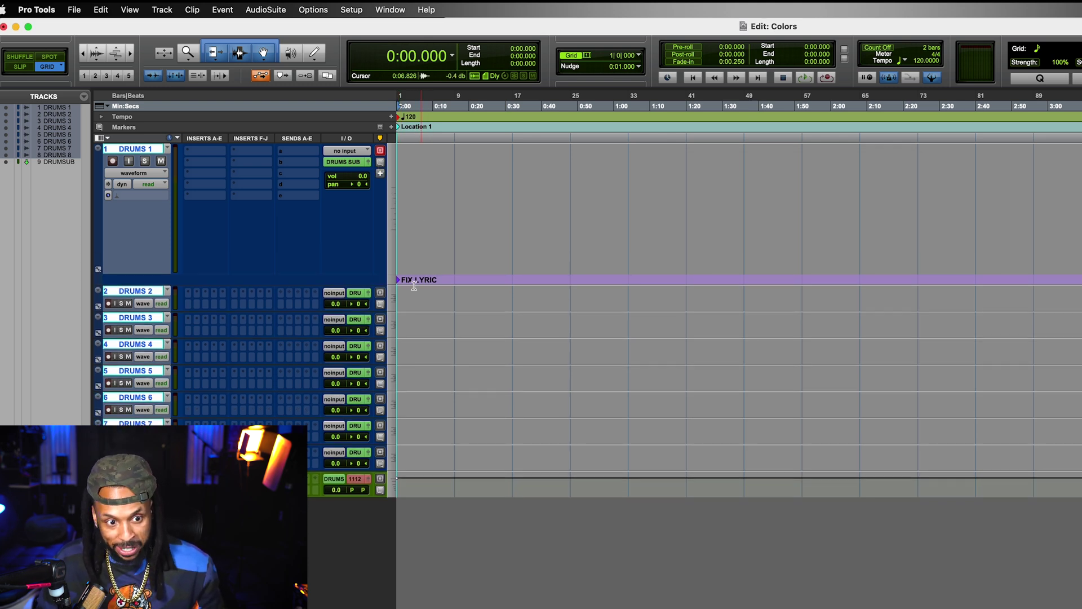
{"action": "left_click", "coordinate": [380, 163]}
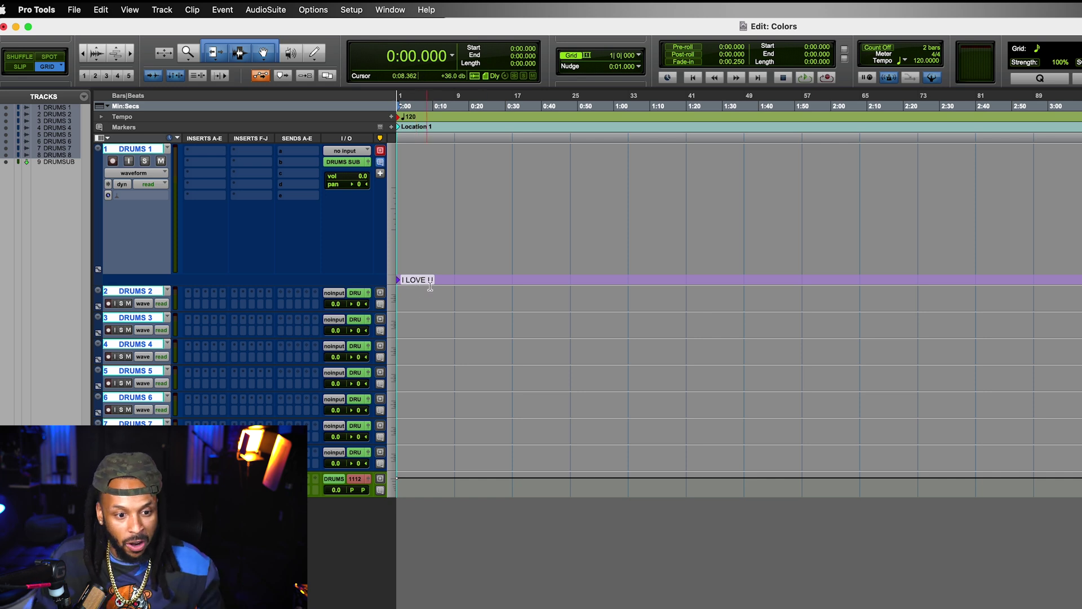
{"action": "key", "text": "ctrl+Down"}
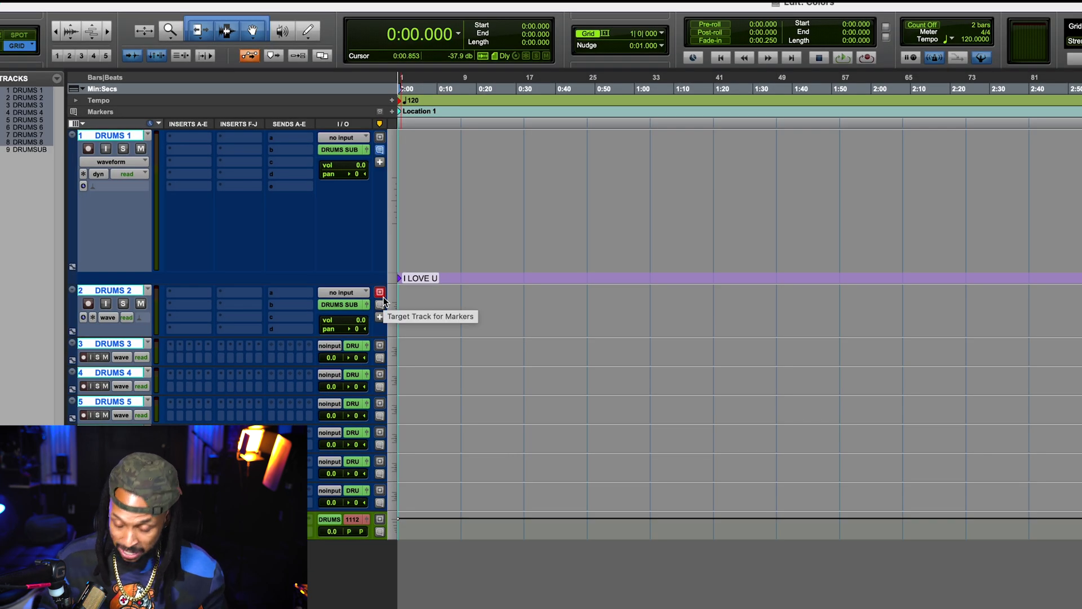
{"action": "key", "text": "KP_Enter"}
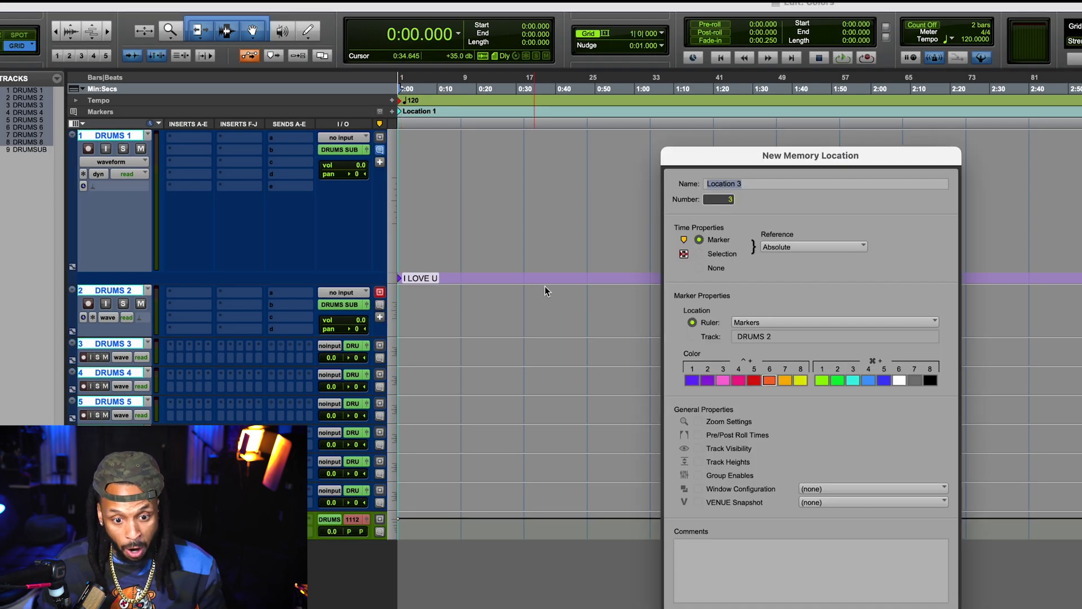
{"action": "left_click", "coordinate": [692, 336]}
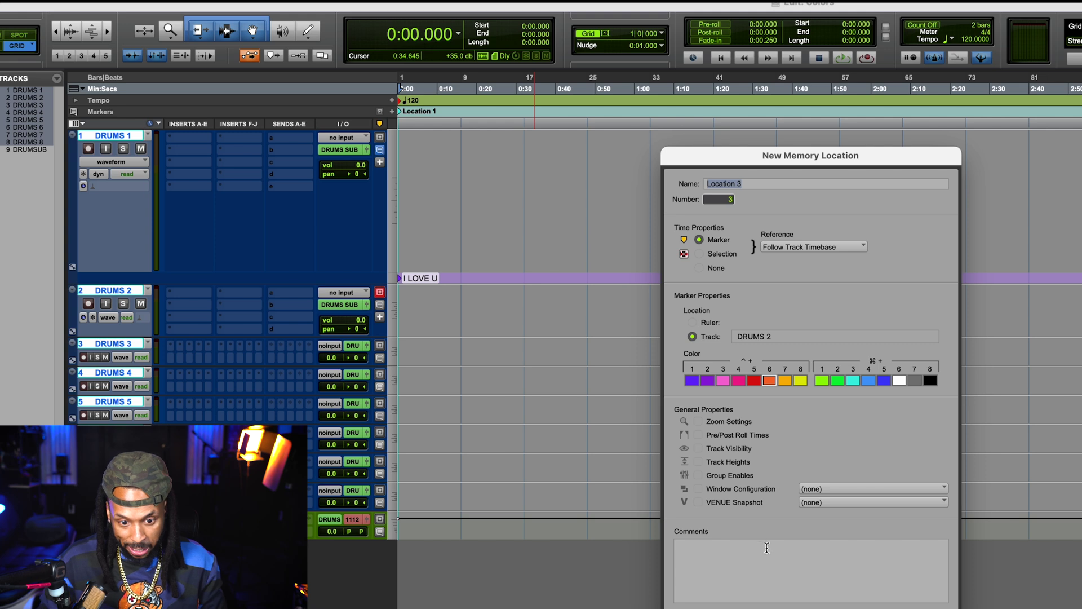
Give the new DRUMS 2 track marker the comment 'I Hate U'
{"action": "left_click", "coordinate": [740, 555]}
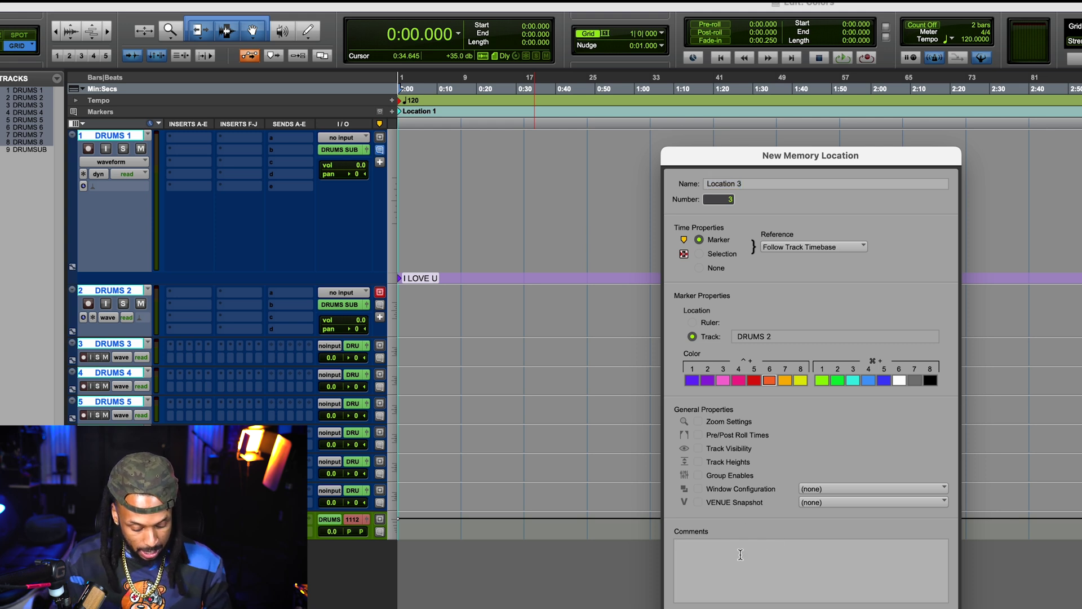
{"action": "type", "text": "I Hate U"}
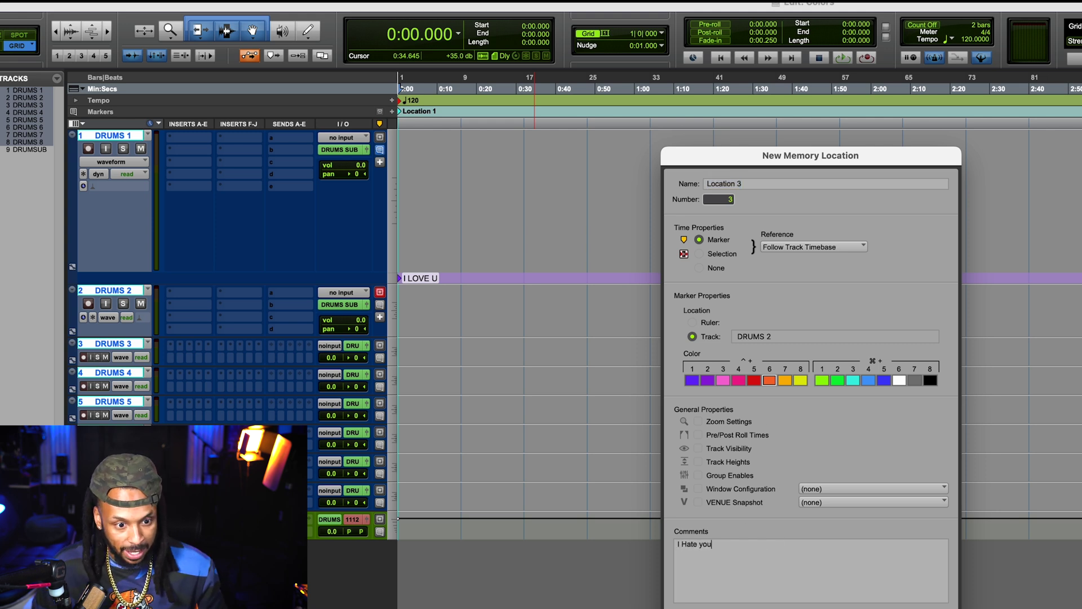
{"action": "key", "text": "Return"}
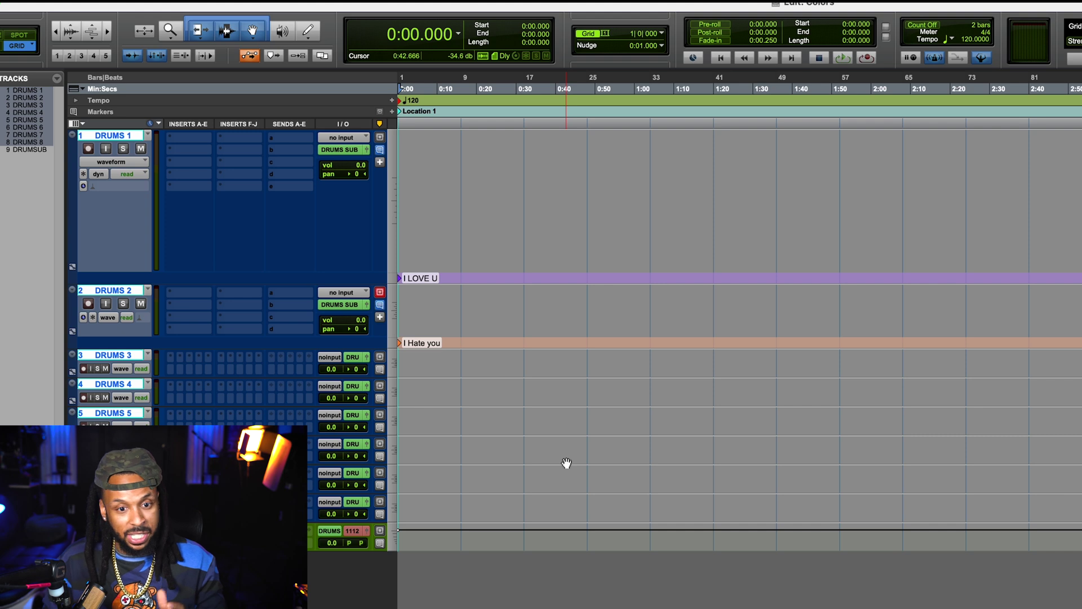
Add a 'We love you' track marker on DRUMS 1 at 1:16, then drag it toward 1:20
{"action": "left_click", "coordinate": [697, 133]}
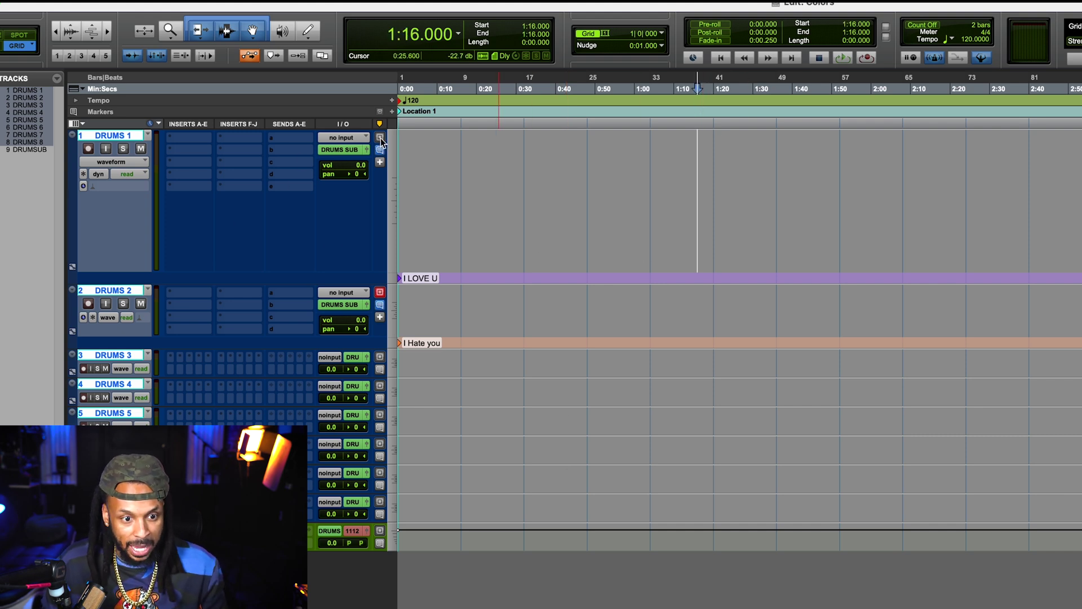
{"action": "left_click", "coordinate": [380, 163]}
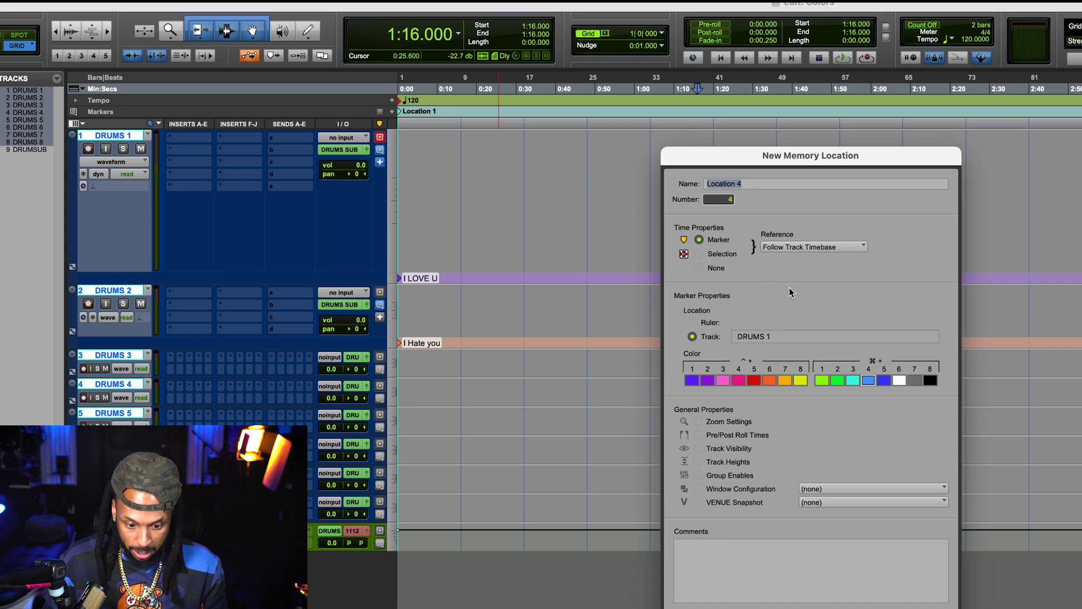
{"action": "left_click", "coordinate": [854, 570]}
{"action": "type", "text": "We love"}
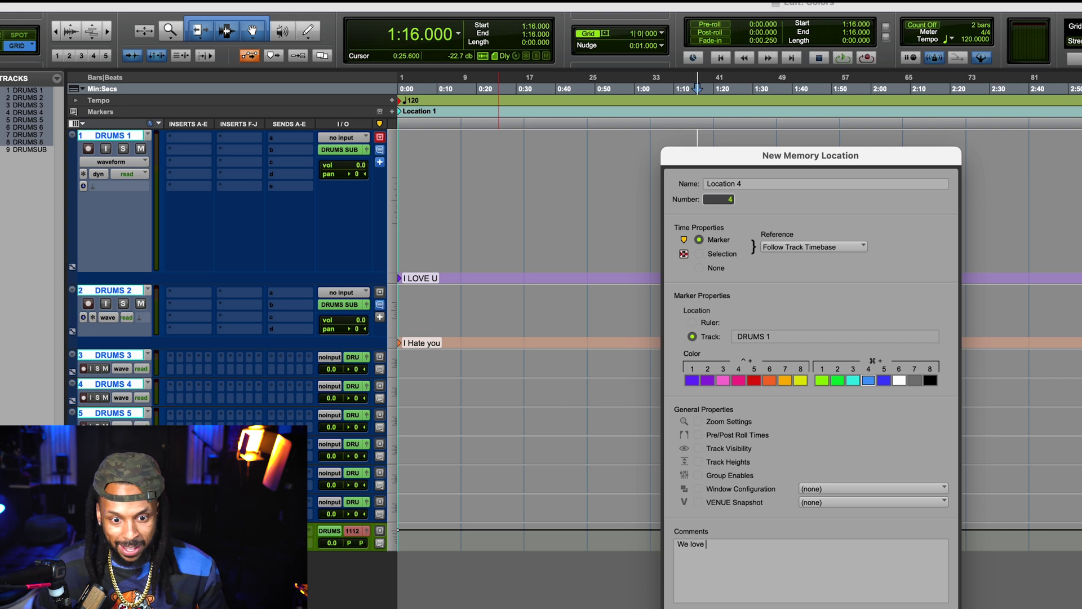
{"action": "type", "text": "you"}
{"action": "key", "text": "Return"}
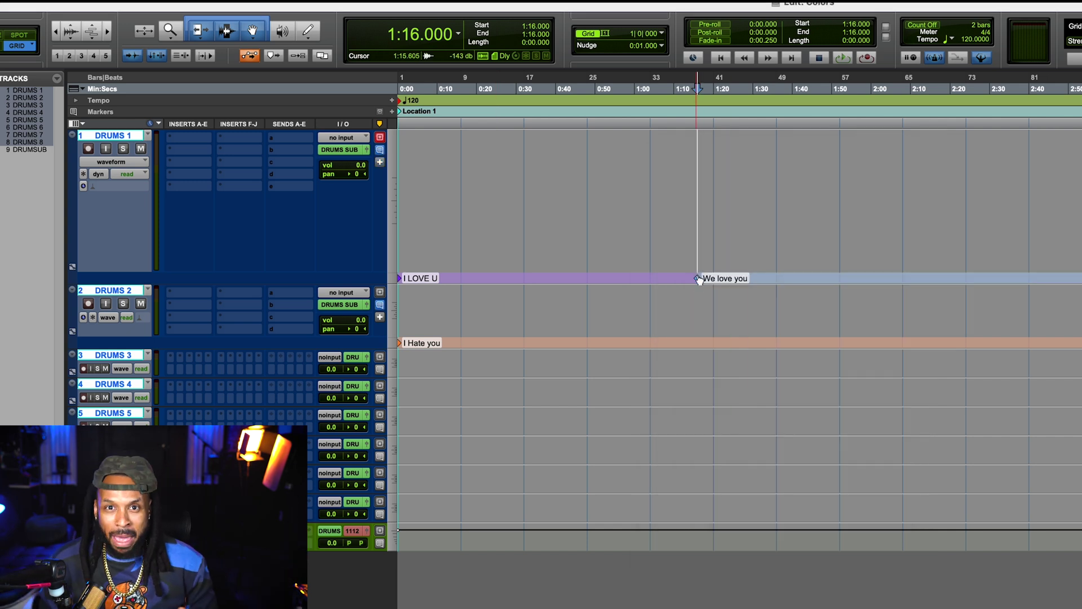
{"action": "left_click_drag", "start_coordinate": [699, 281], "coordinate": [725, 278]}
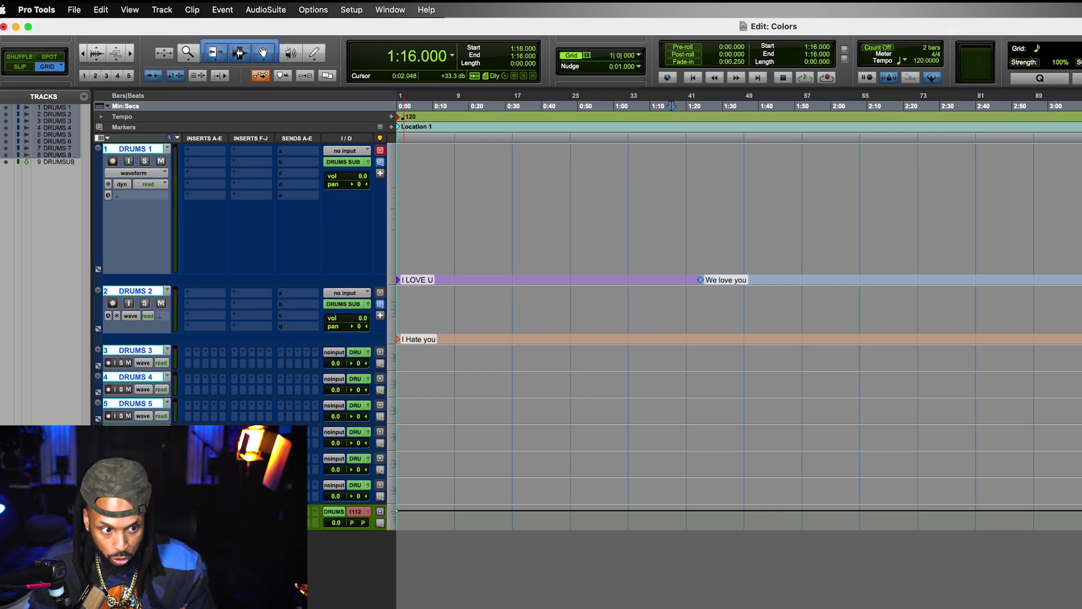
Open the ruler view selector list
{"action": "left_click", "coordinate": [100, 106]}
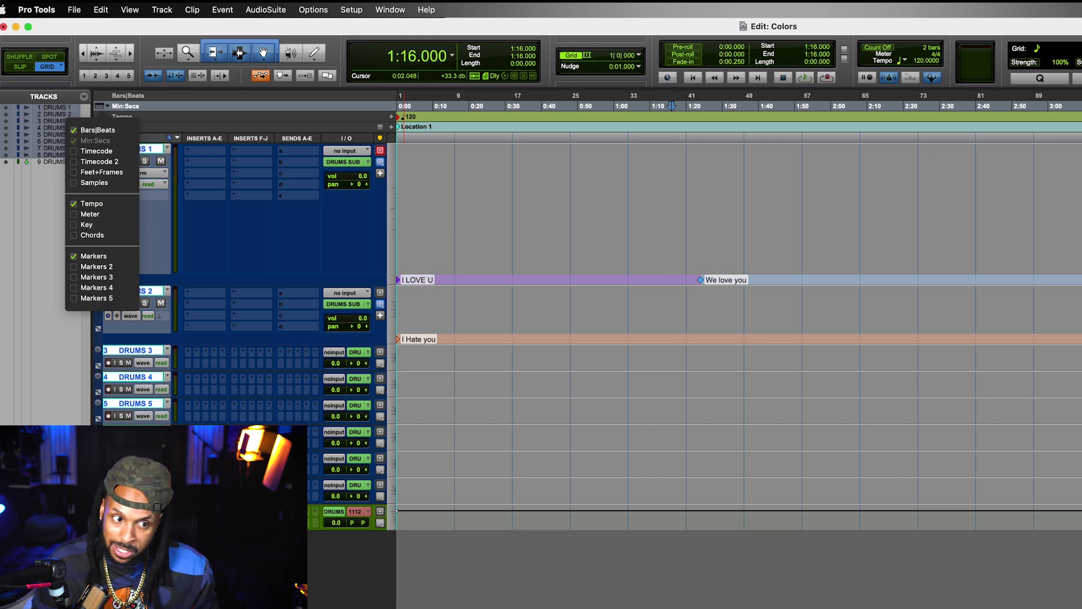
Enable Markers 2 from View > Rulers and Markers 3 from the ruler selector
{"action": "key", "text": "Escape"}
{"action": "left_click", "coordinate": [129, 10]}
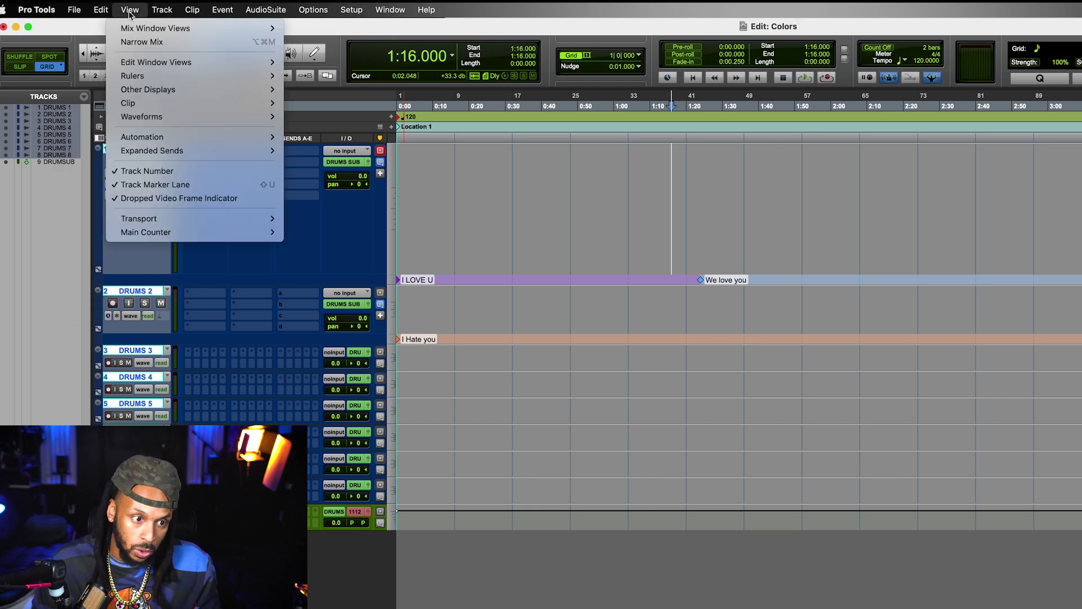
{"action": "mouse_move", "coordinate": [169, 77]}
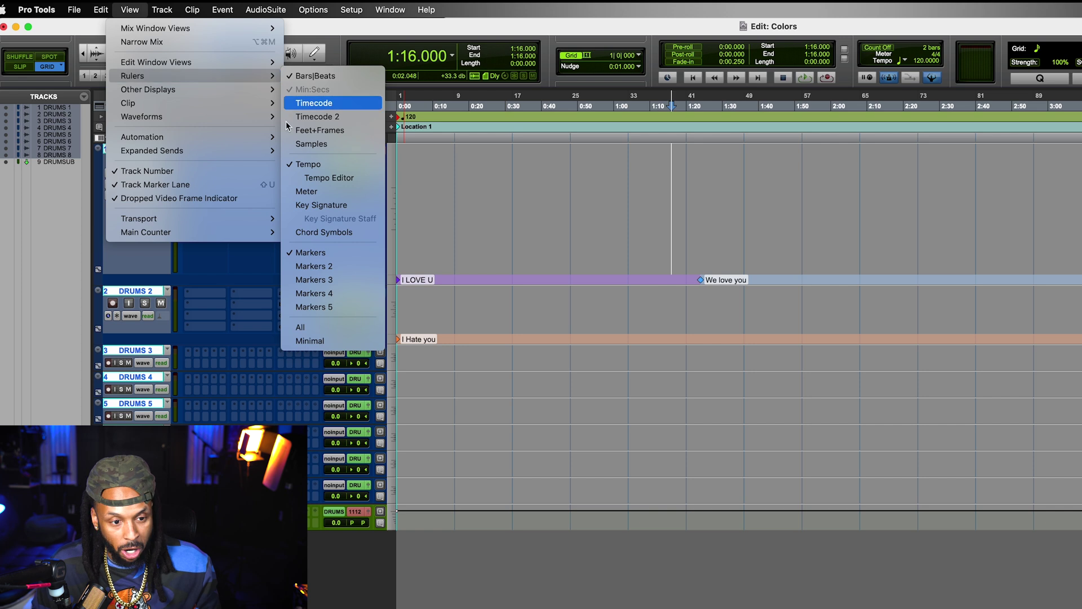
{"action": "left_click", "coordinate": [324, 268]}
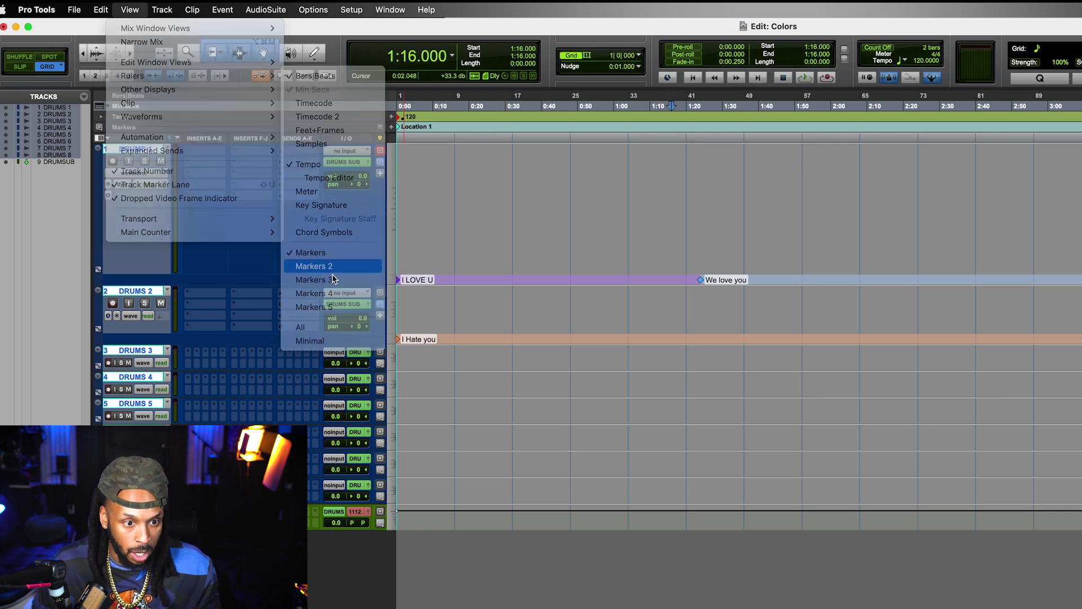
{"action": "left_click", "coordinate": [107, 107]}
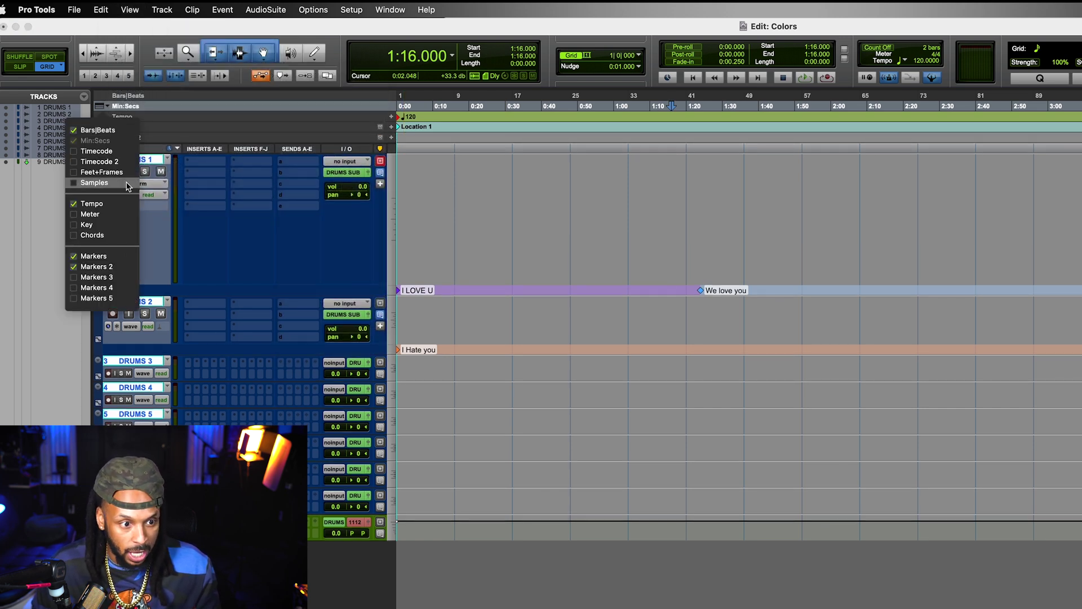
{"action": "left_click", "coordinate": [129, 279]}
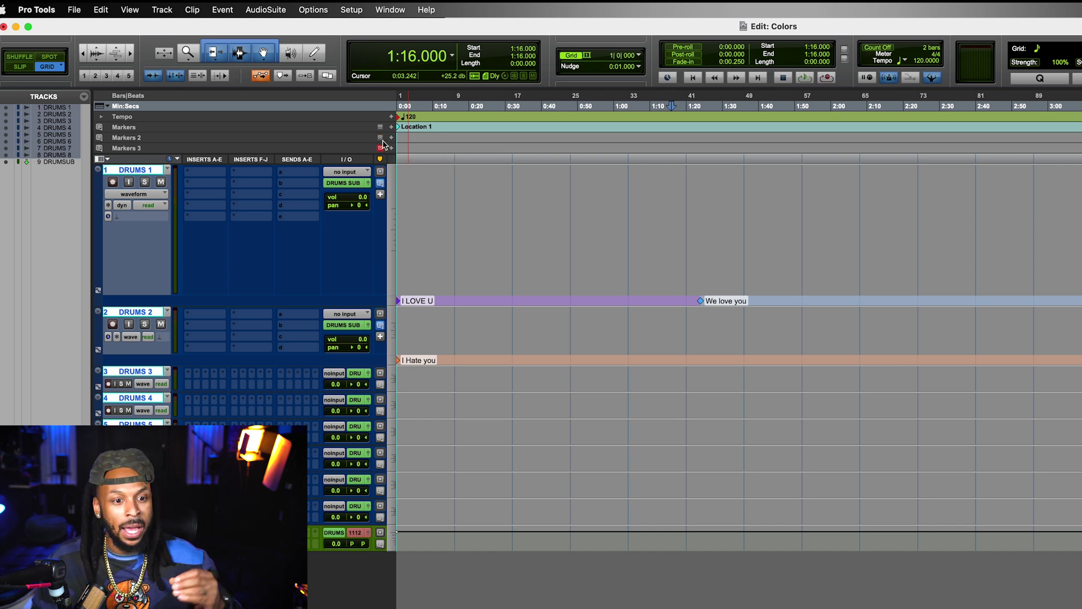
Target the Markers 3 ruler and create a new marker there at 1:12
{"action": "left_click", "coordinate": [380, 147]}
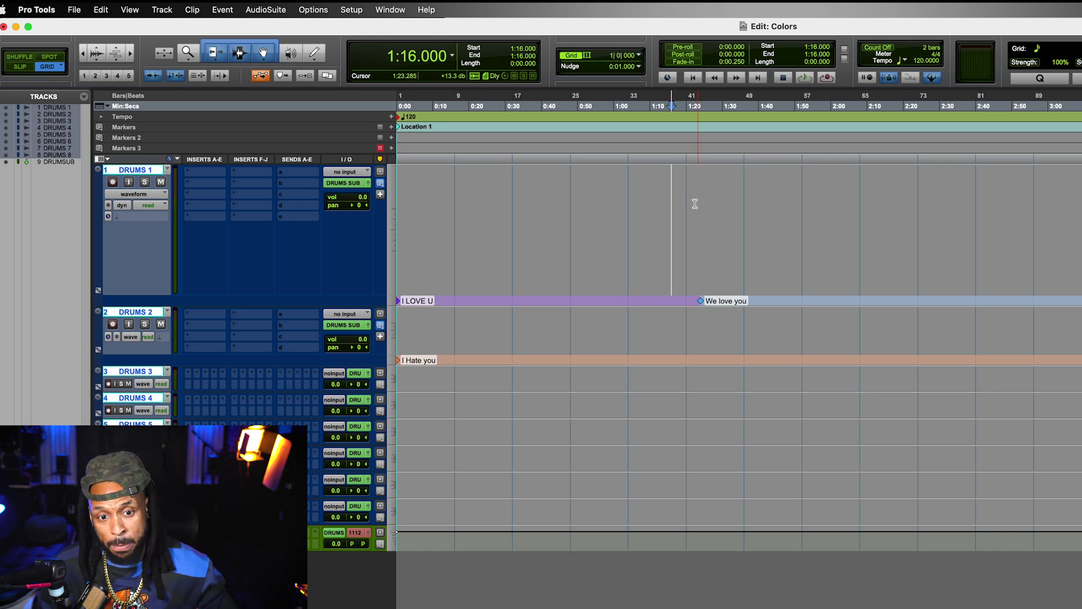
{"action": "left_click", "coordinate": [654, 208]}
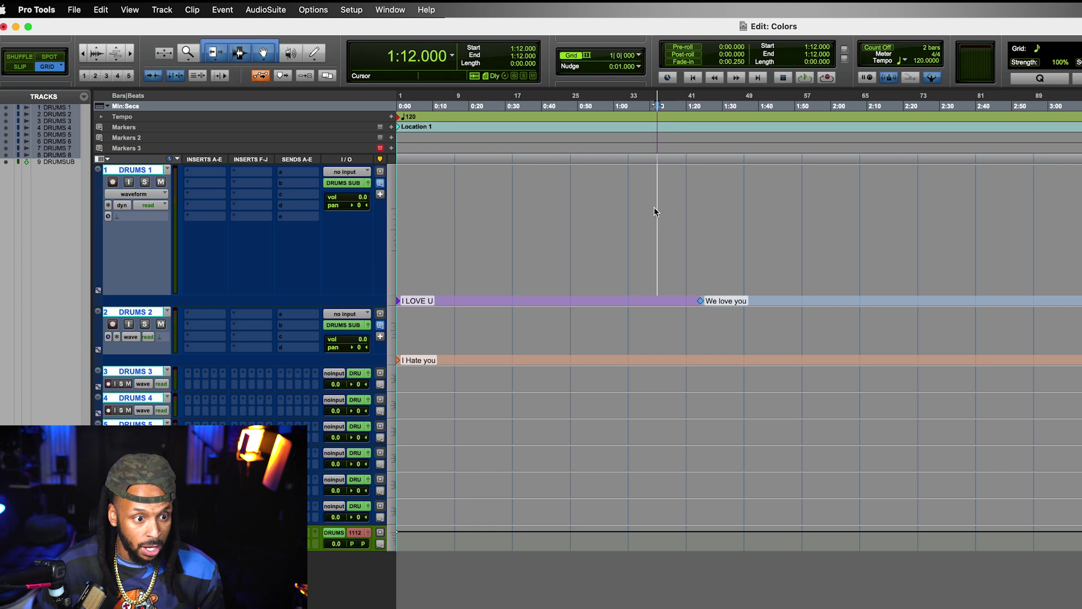
{"action": "key", "text": "KP_Enter"}
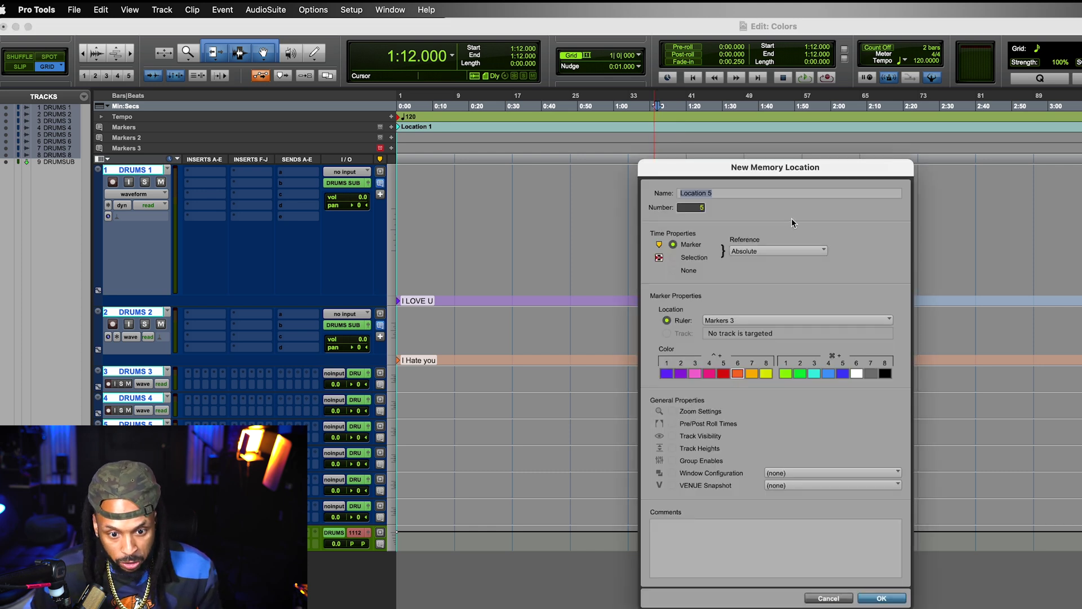
{"action": "left_click", "coordinate": [732, 320]}
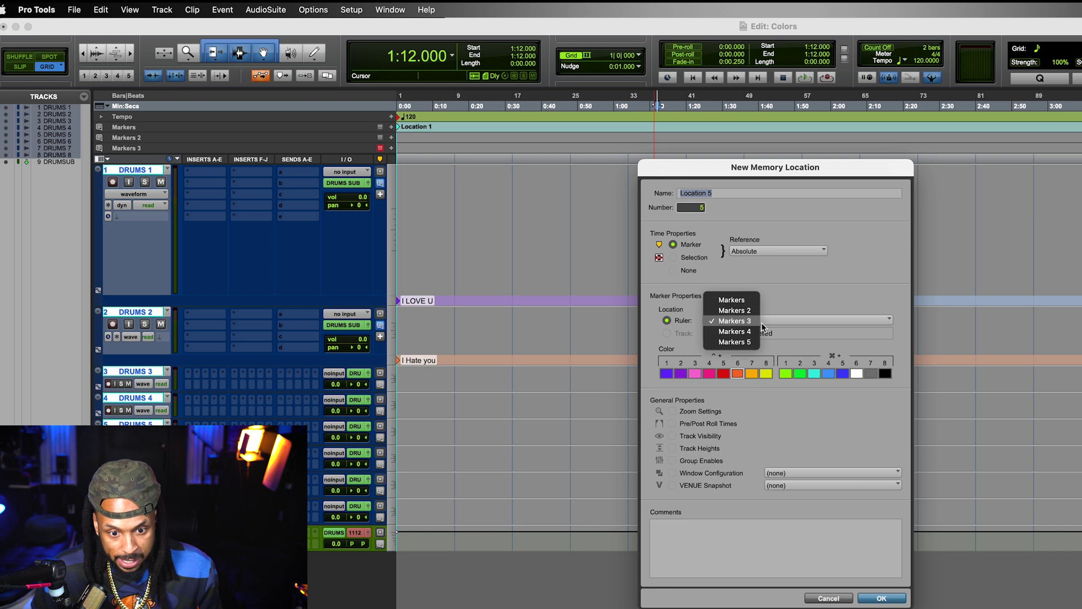
{"action": "left_click", "coordinate": [787, 306]}
Name the marker 'Change Beat' with the comment 'Break Beats' and confirm it
{"action": "left_click", "coordinate": [755, 547]}
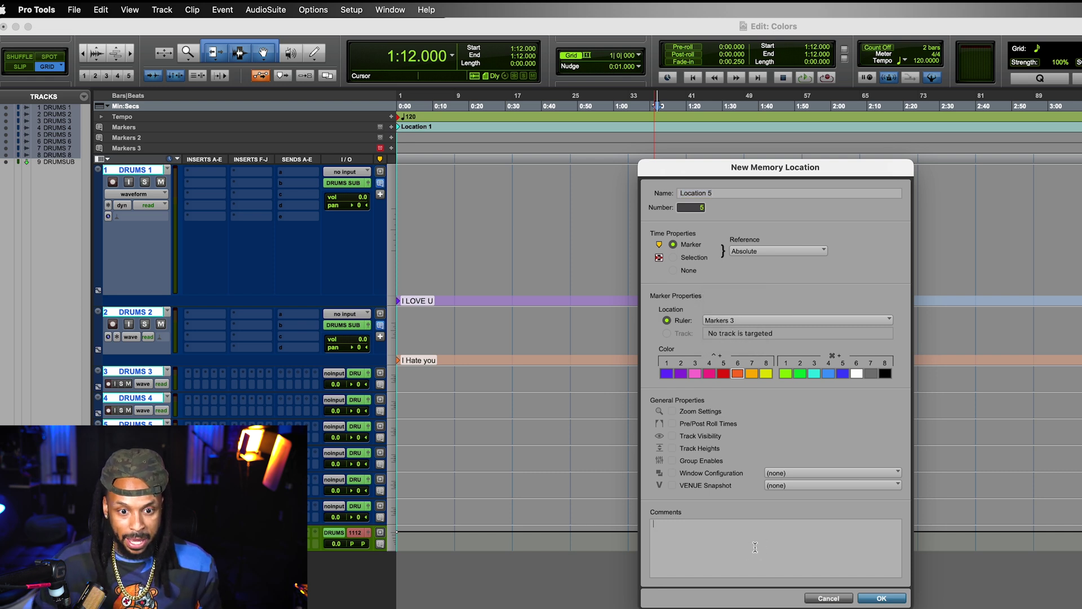
{"action": "triple_click", "coordinate": [721, 195]}
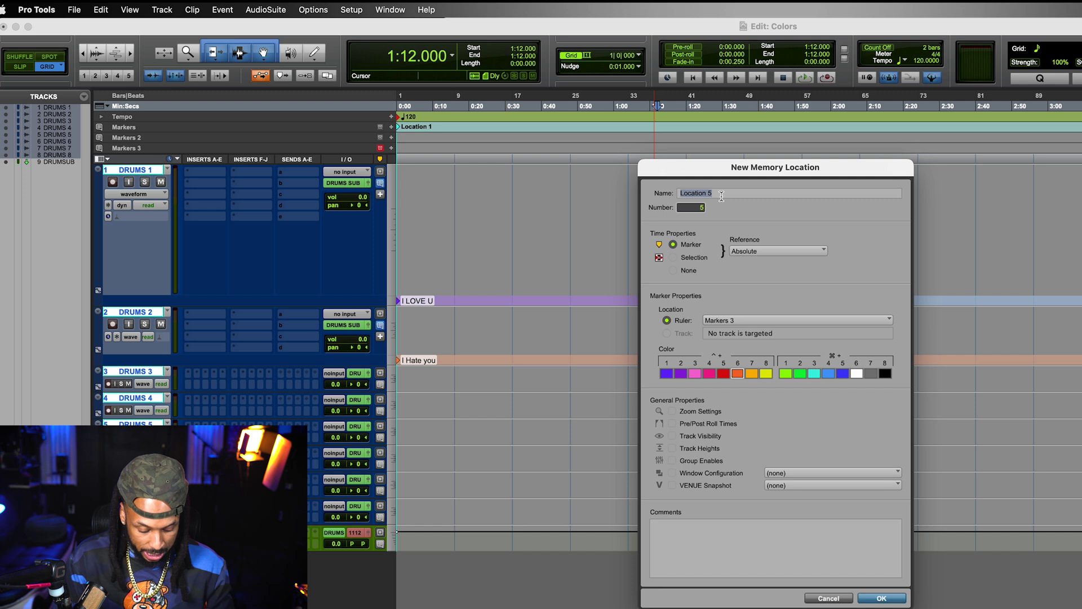
{"action": "type", "text": "Change Beat"}
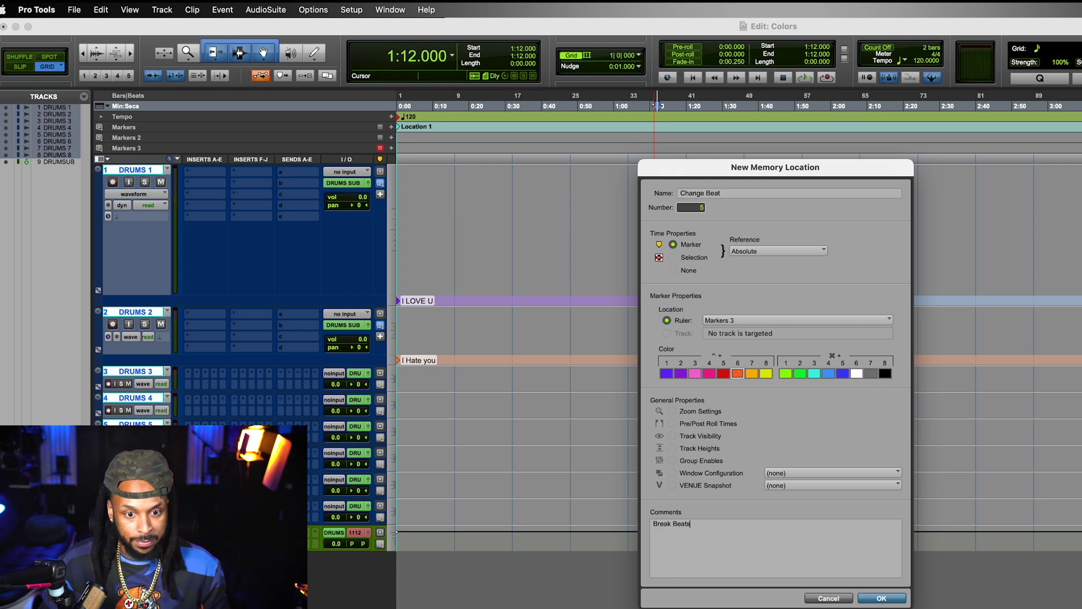
{"action": "key", "text": "Return"}
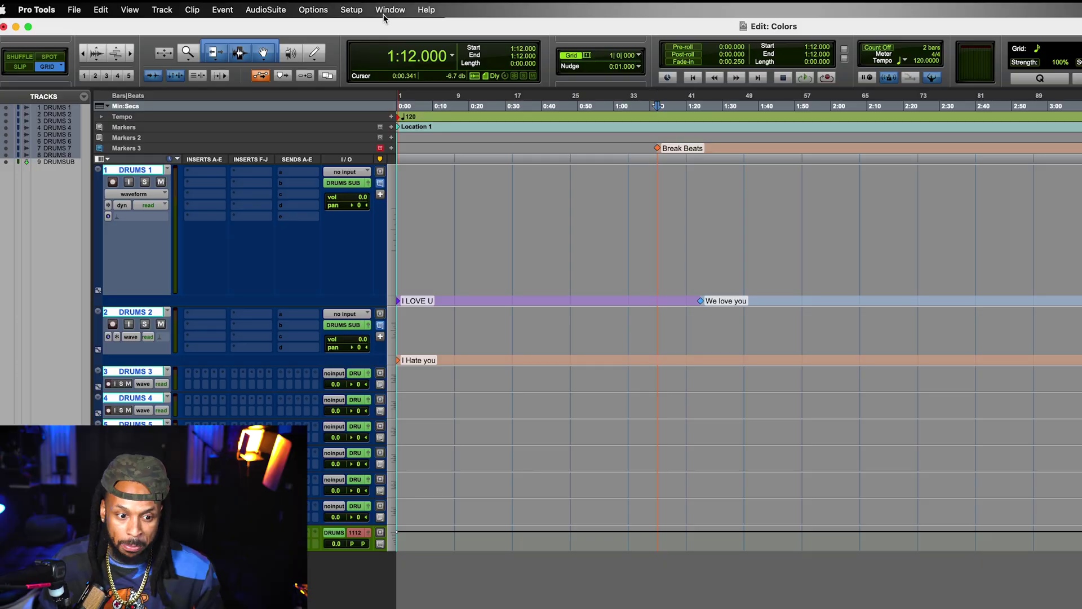
{"action": "left_click", "coordinate": [387, 10]}
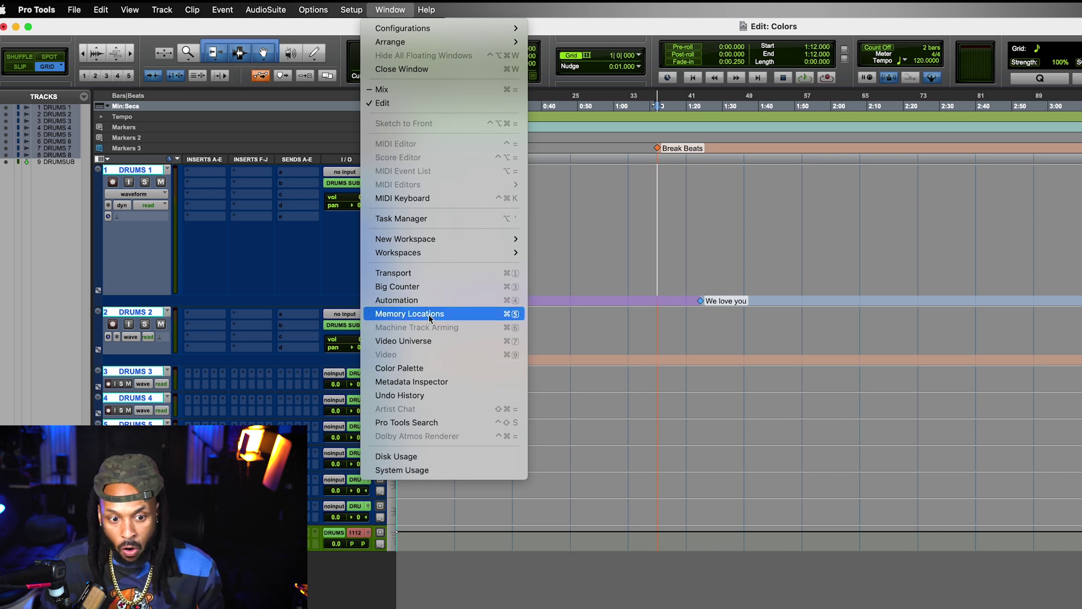
Open Memory Locations, move and enlarge it, then try and clear a '4' number filter
{"action": "left_click", "coordinate": [506, 319]}
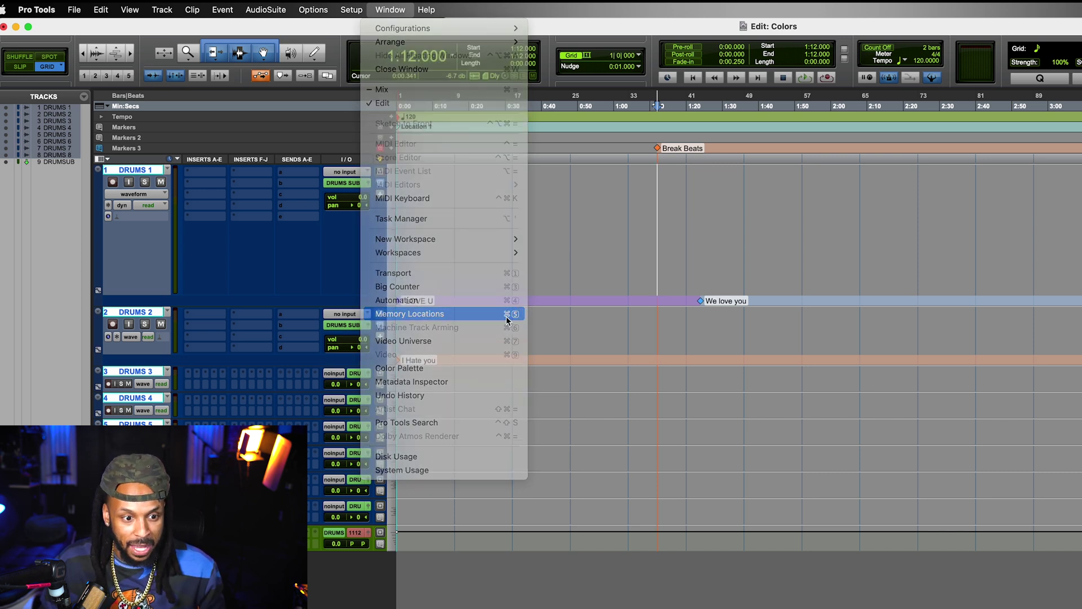
{"action": "left_click_drag", "start_coordinate": [360, 242], "coordinate": [599, 219]}
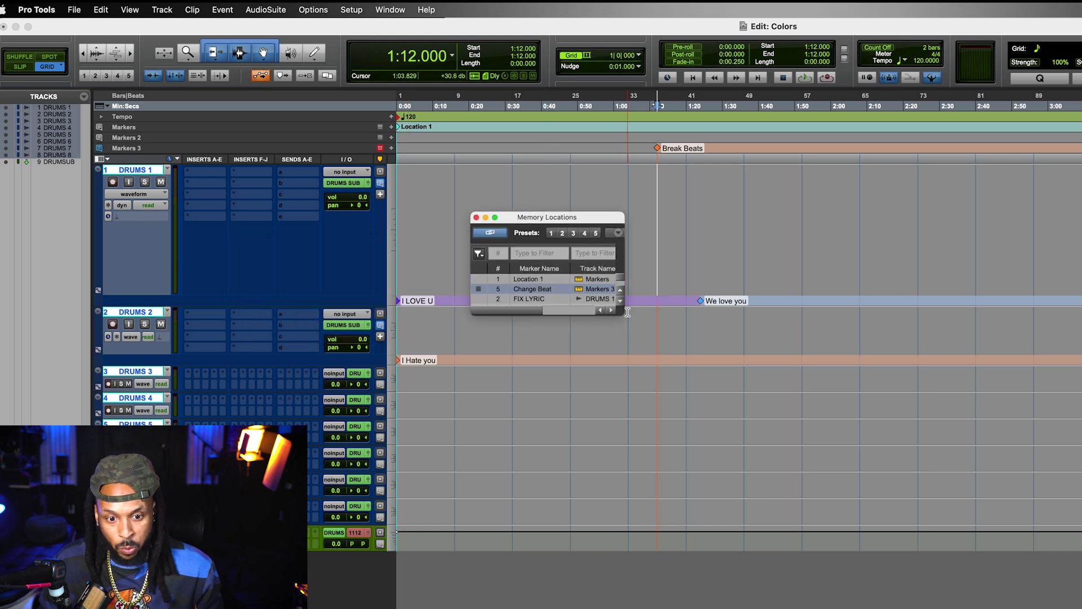
{"action": "mouse_move", "coordinate": [622, 313]}
{"action": "left_mouse_down"}
{"action": "mouse_move", "coordinate": [1057, 428]}
{"action": "mouse_move", "coordinate": [1006, 459]}
{"action": "left_mouse_up"}
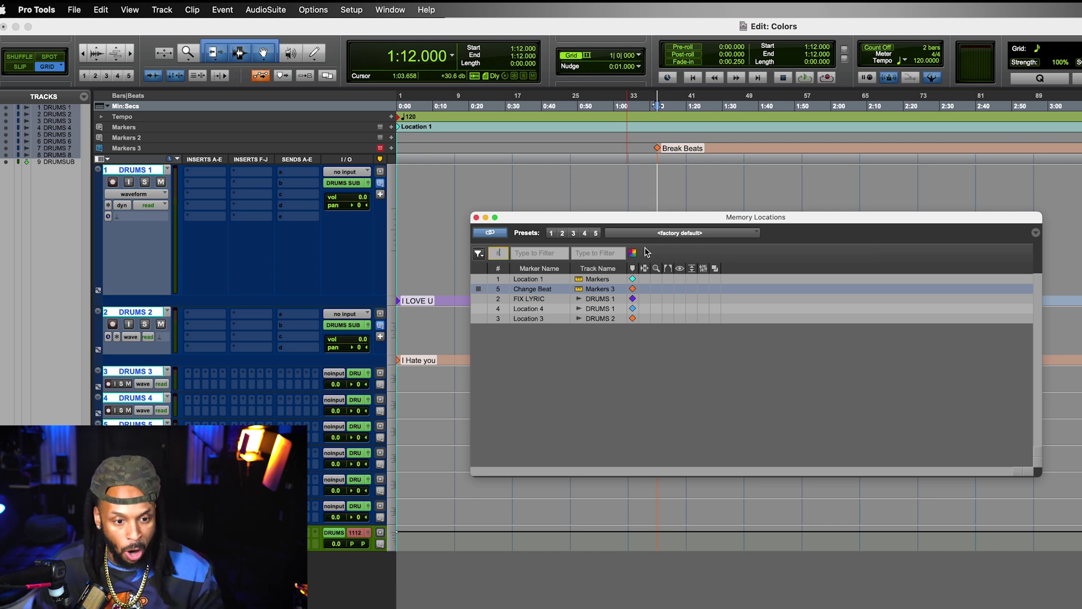
{"action": "type", "text": "4"}
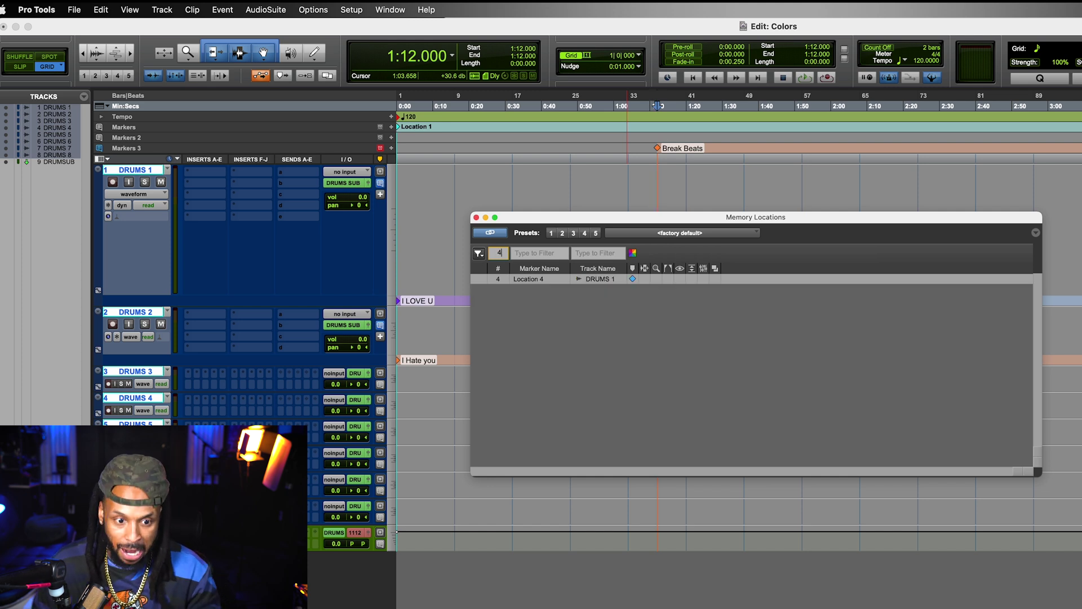
{"action": "key", "text": "BackSpace"}
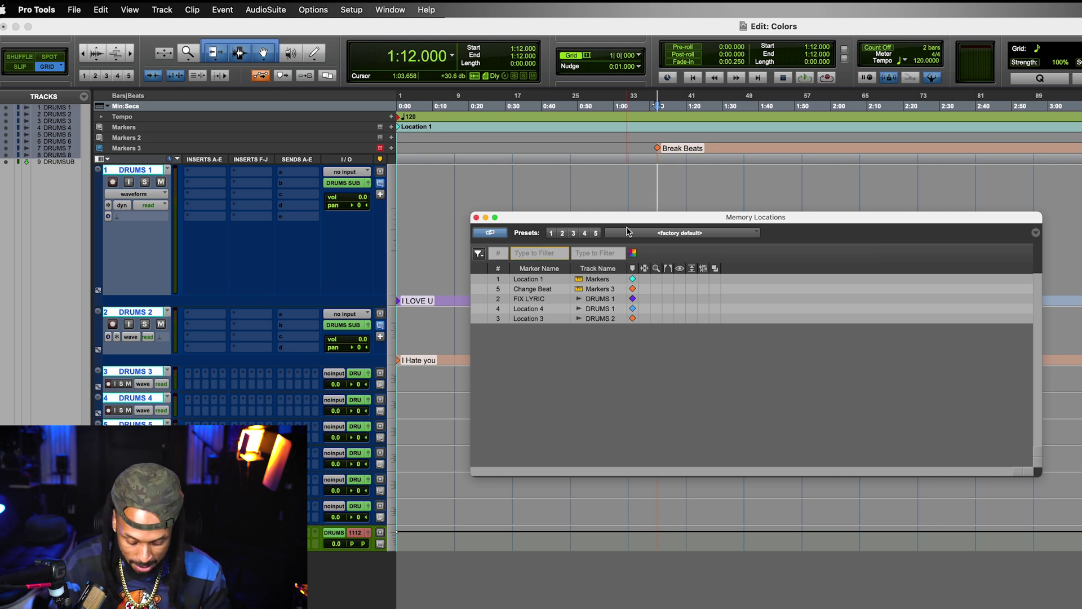
Filter marker names by 'lyr', clear the filter, then recall Location 3 at 0:00.000
{"action": "type", "text": "lyr"}
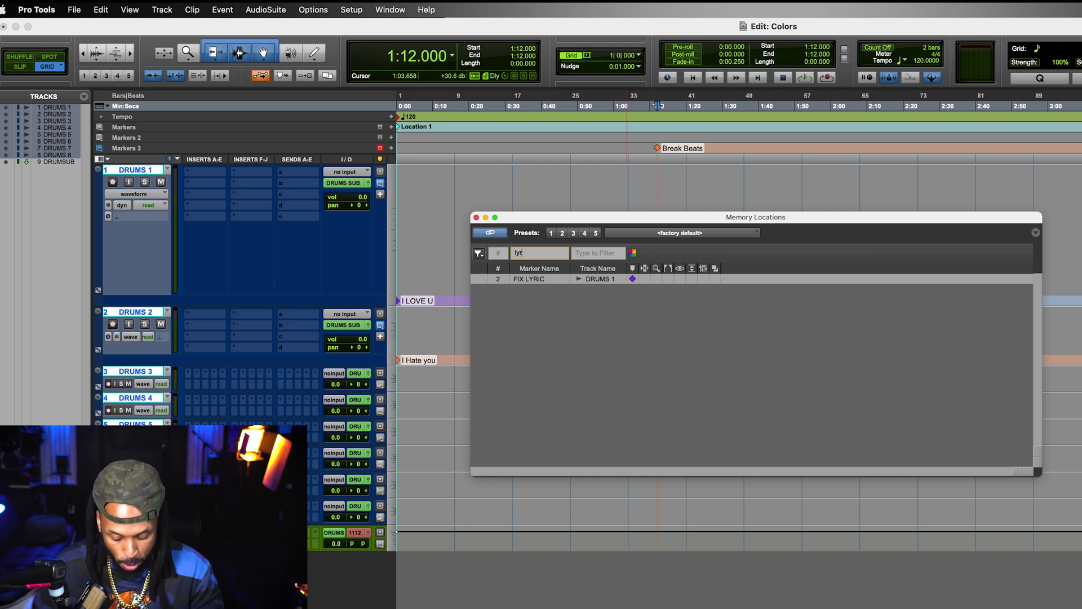
{"action": "key", "text": "BackSpace"}
{"action": "key", "text": "BackSpace"}
{"action": "key", "text": "BackSpace"}
{"action": "key", "text": "Tab"}
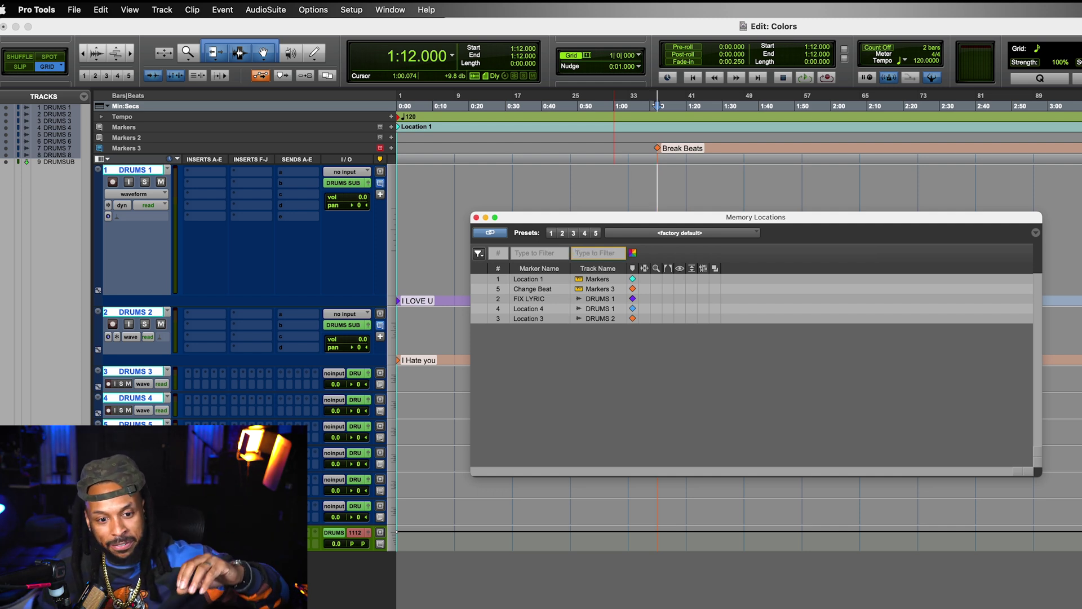
{"action": "left_click", "coordinate": [576, 320]}
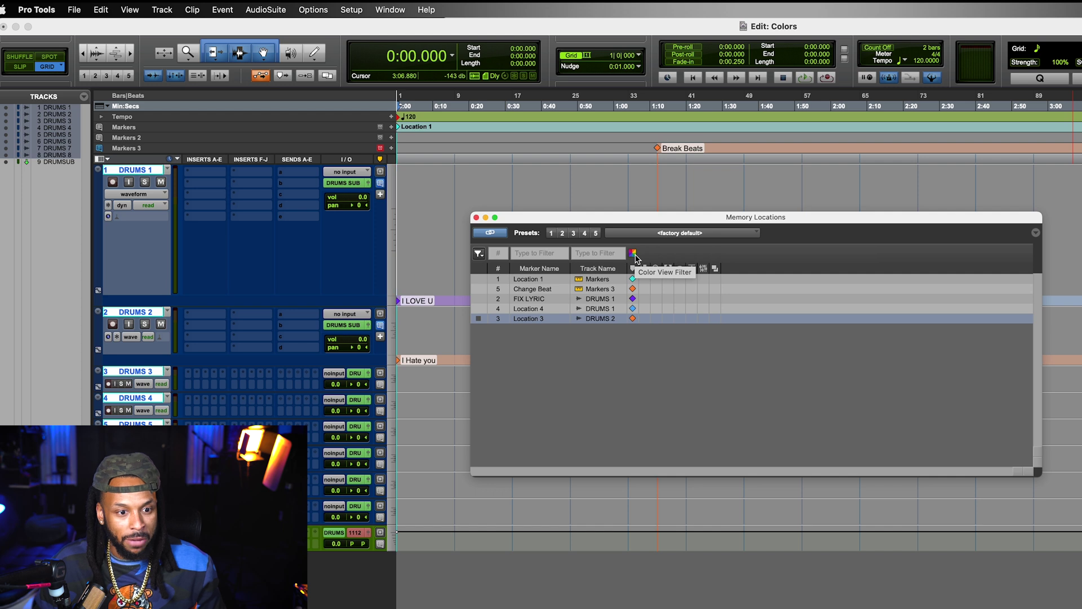
Move the playhead to 0:08, then begin and cancel a new marker on the Markers 2 ruler
{"action": "left_click", "coordinate": [427, 137]}
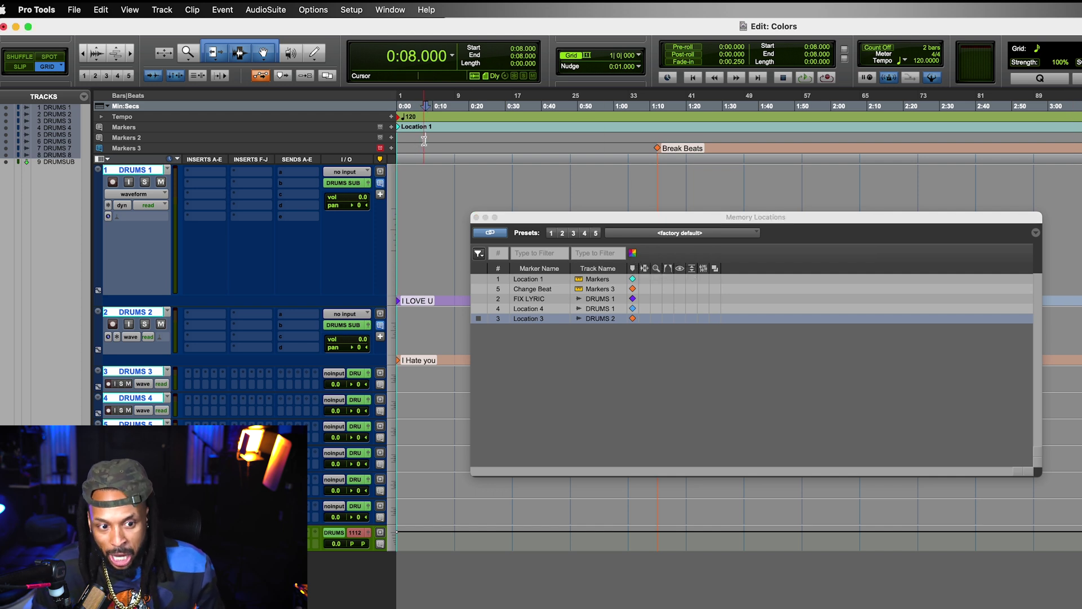
{"action": "left_click", "coordinate": [391, 138]}
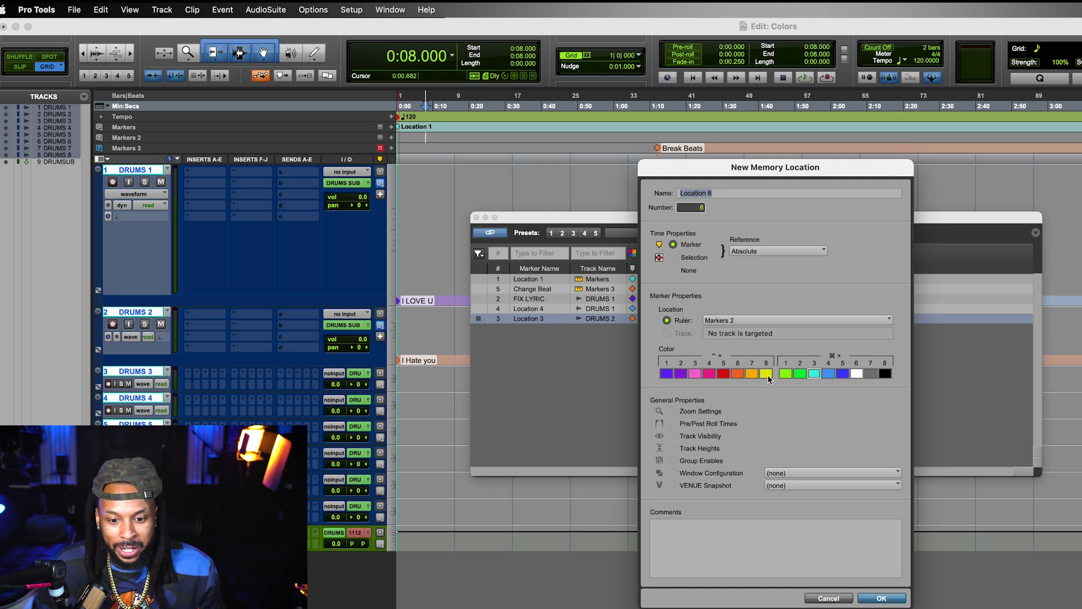
{"action": "left_click", "coordinate": [827, 598]}
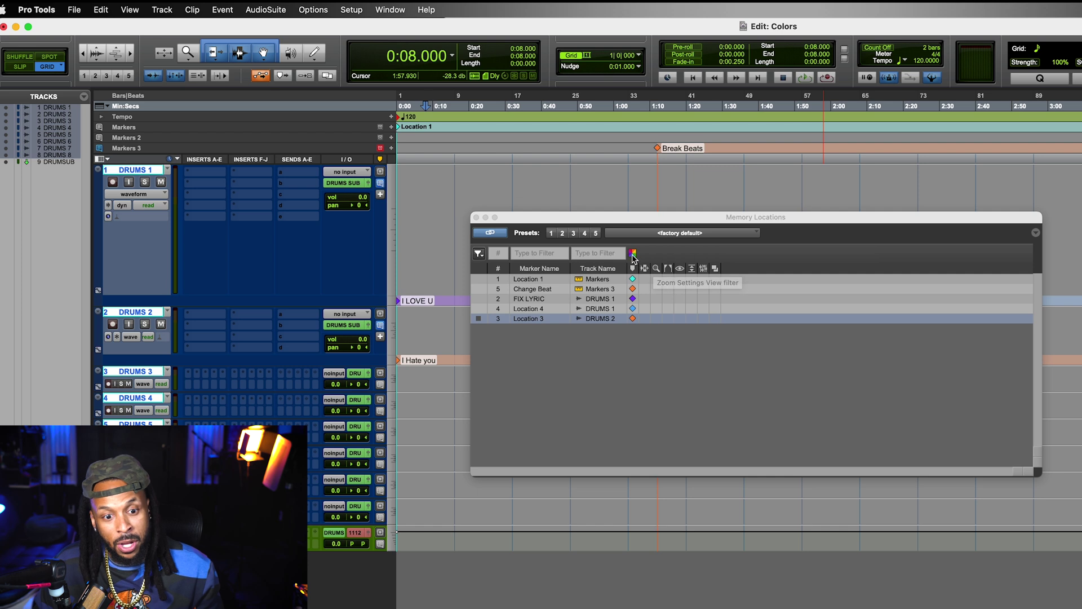
Filter Memory Locations by colour to show only the orange markers
{"action": "left_click", "coordinate": [632, 253]}
{"action": "left_click", "coordinate": [601, 235]}
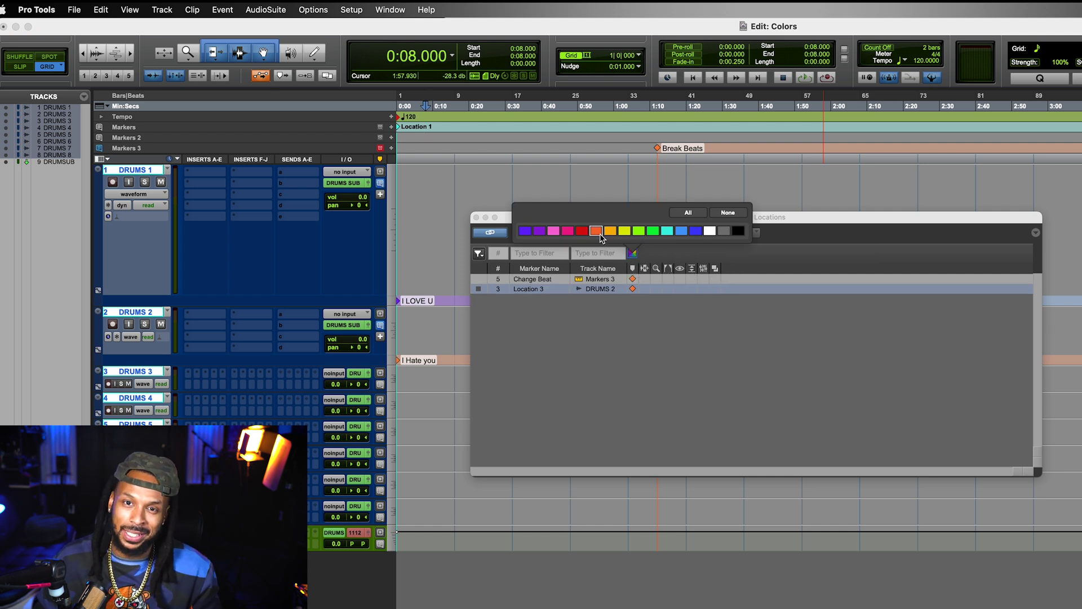
{"action": "left_click", "coordinate": [844, 396]}
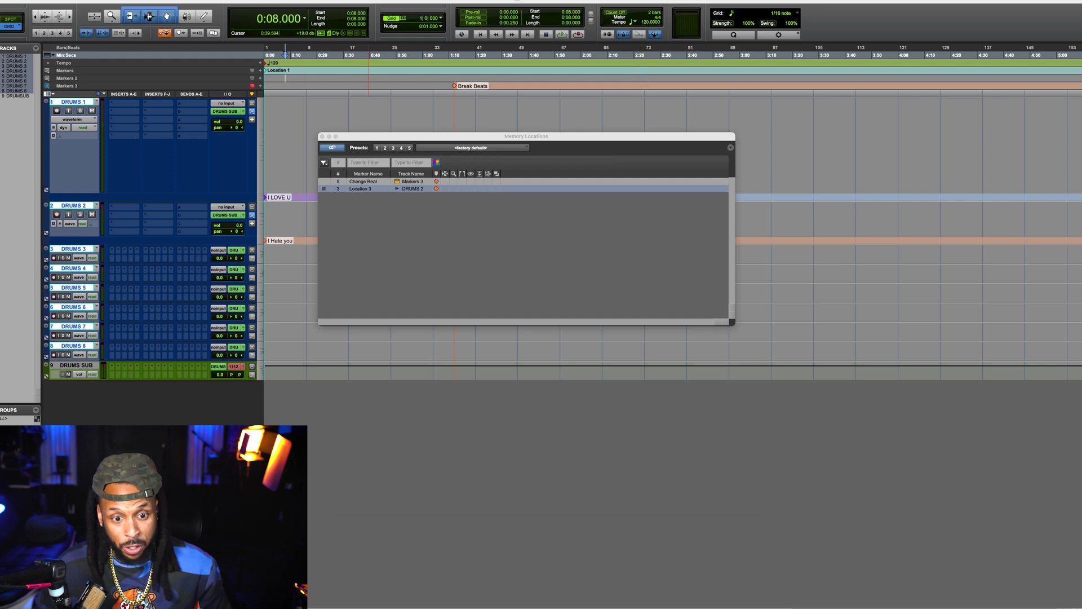
{"action": "key", "text": "alt+shift+i"}
Choose the Copy of homesicko session as the import source, with Auto-Match Marker Rulers enabled
{"action": "double_click", "coordinate": [472, 114]}
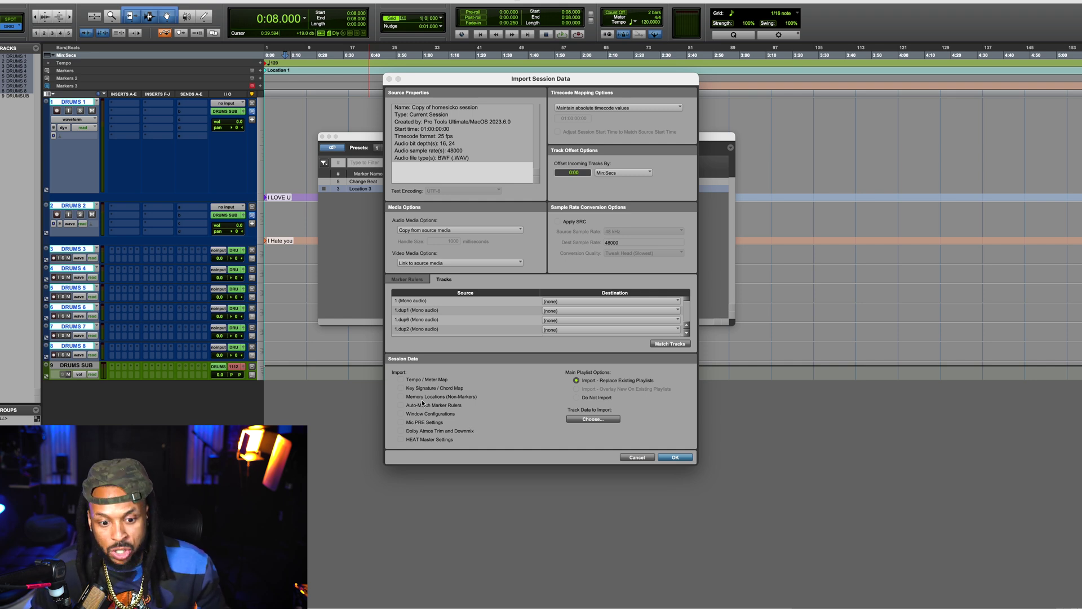
{"action": "left_click", "coordinate": [407, 407]}
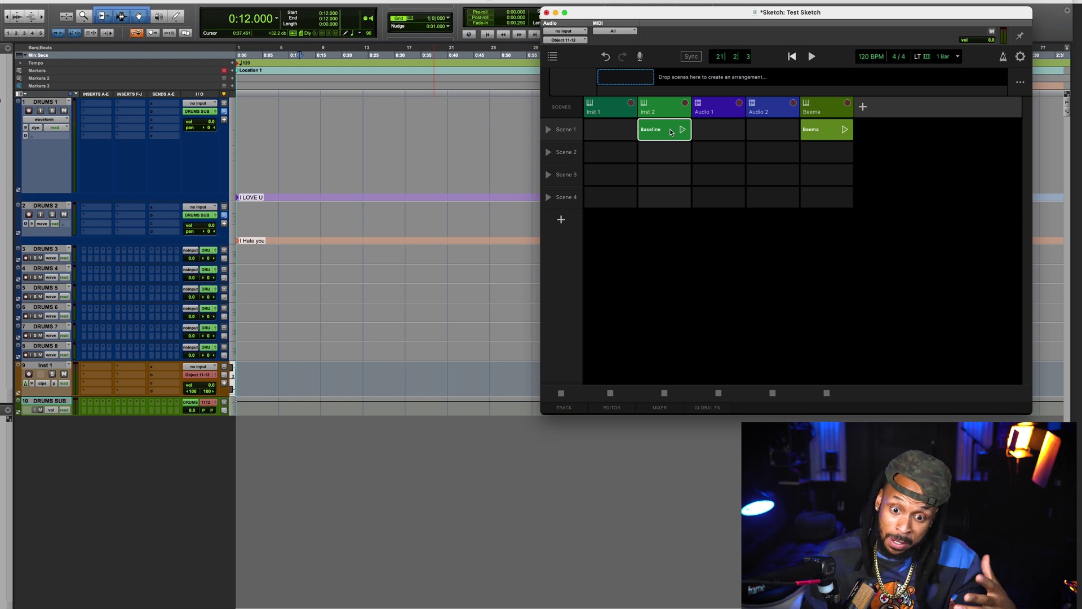
Drag the Baseline Sketch clip onto Inst 1 near bar 9, and another clip onto a new Inst 2 track
{"action": "mouse_move", "coordinate": [670, 134]}
{"action": "left_mouse_down"}
{"action": "mouse_move", "coordinate": [362, 425]}
{"action": "mouse_move", "coordinate": [309, 382]}
{"action": "mouse_move", "coordinate": [317, 390]}
{"action": "left_mouse_up"}
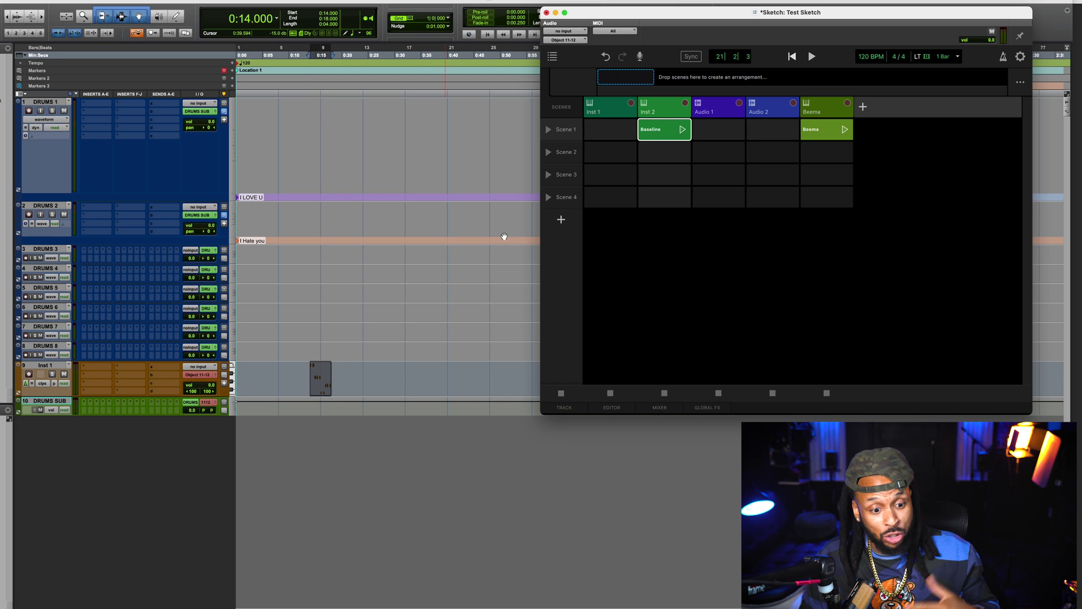
{"action": "left_click_drag", "start_coordinate": [649, 139], "coordinate": [289, 454]}
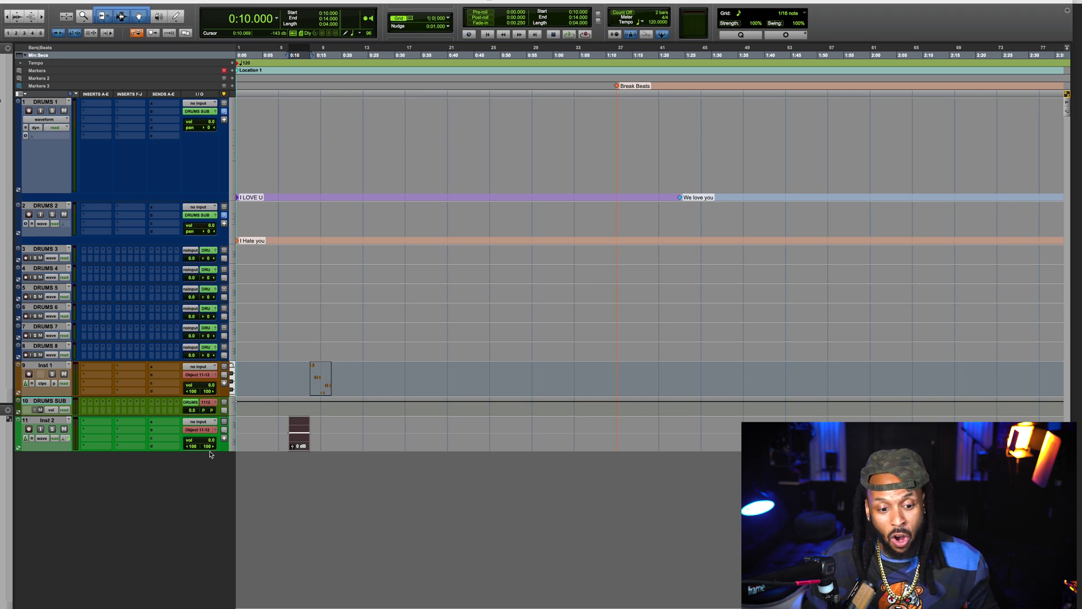
Drag the Inst 2 track's bottom edge down to increase its height
{"action": "left_click_drag", "start_coordinate": [209, 451], "coordinate": [224, 474]}
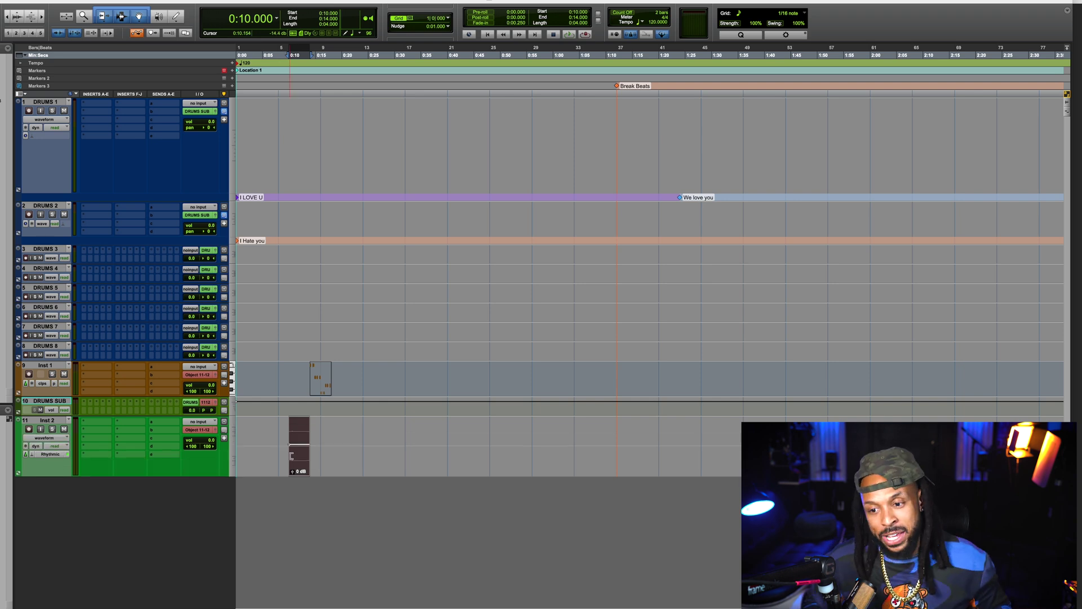